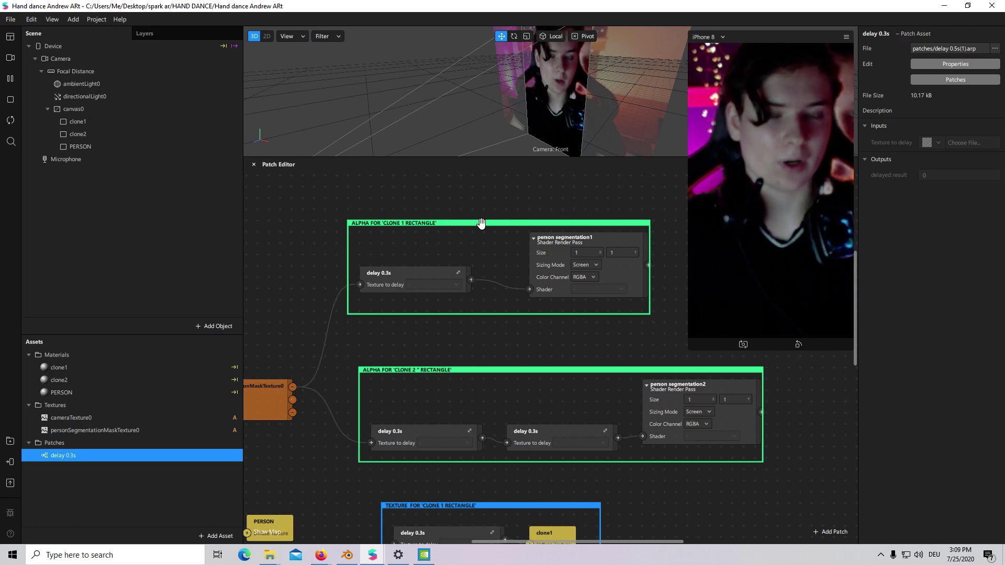
Review the reference project's PERSON, clone1 and clone2 rectangles and the PERSON material's settings
click(116, 147)
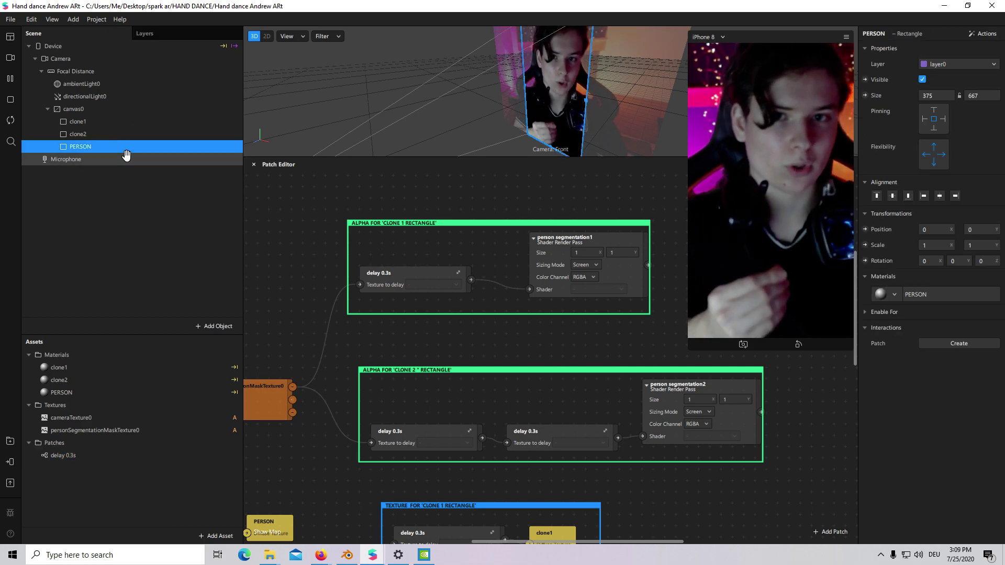
click(131, 122)
click(131, 135)
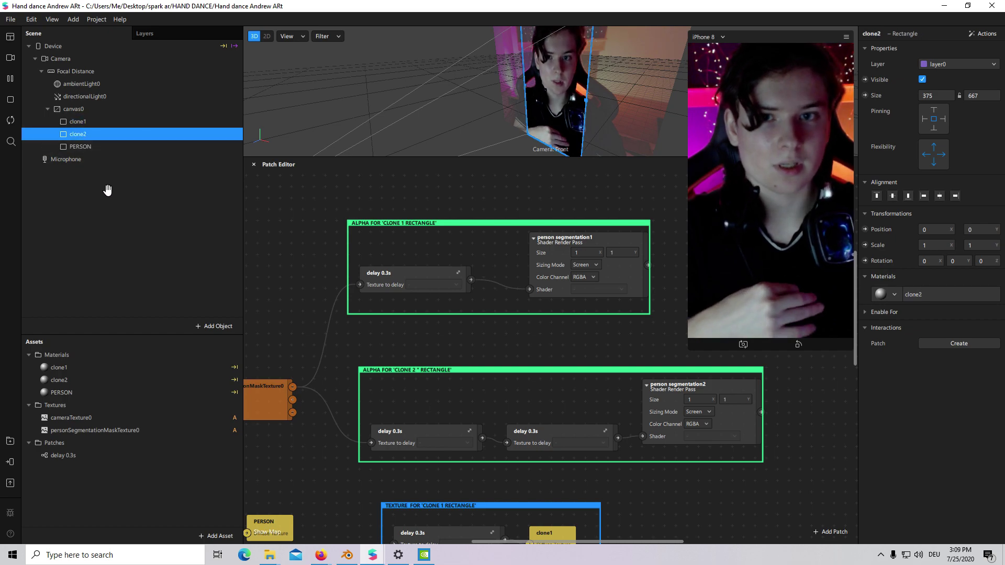
click(101, 146)
click(946, 294)
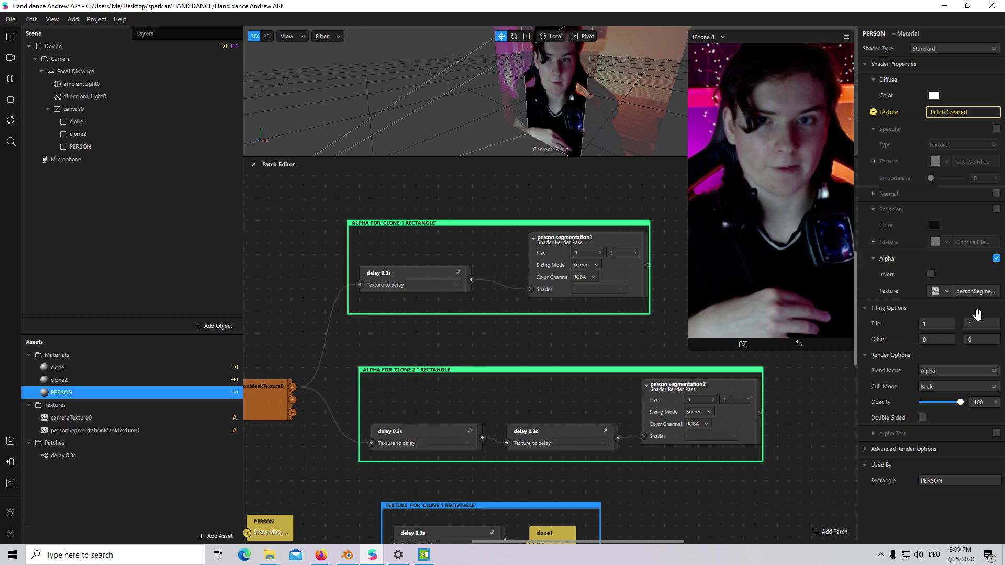
Check the clone1 material's alpha settings, the clone2 rectangle and the delay 0.3s patch asset
click(116, 122)
click(940, 295)
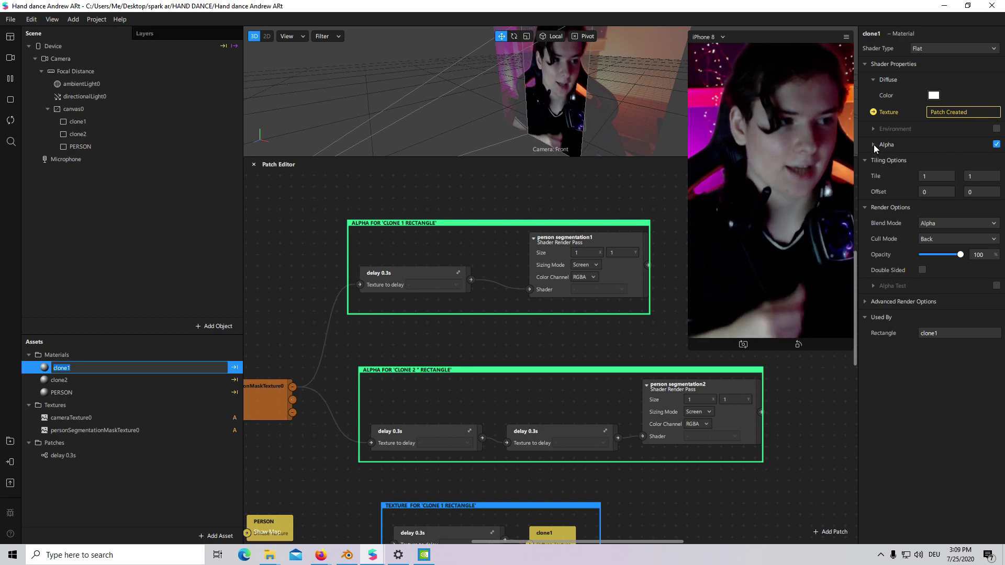
click(873, 146)
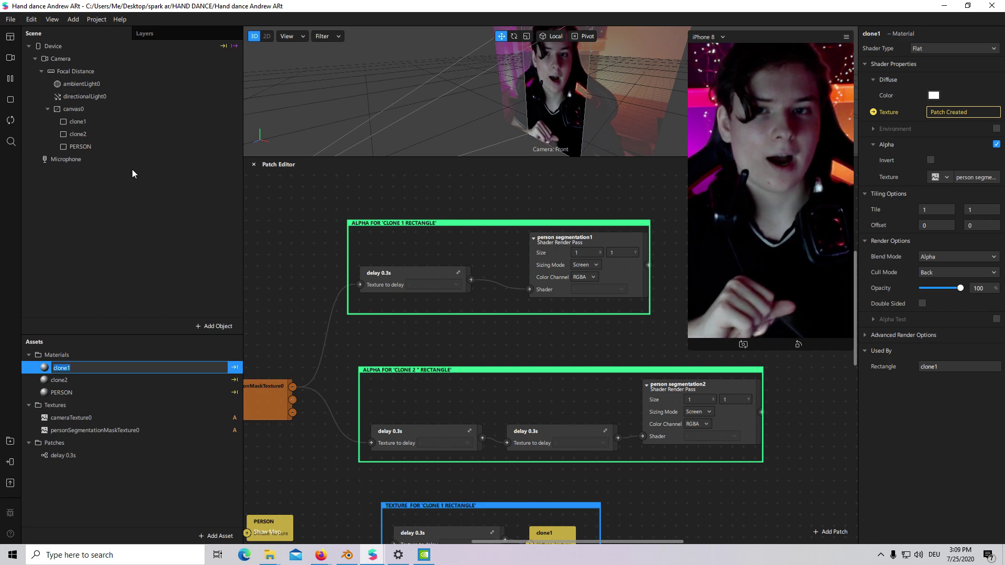
click(149, 121)
click(132, 134)
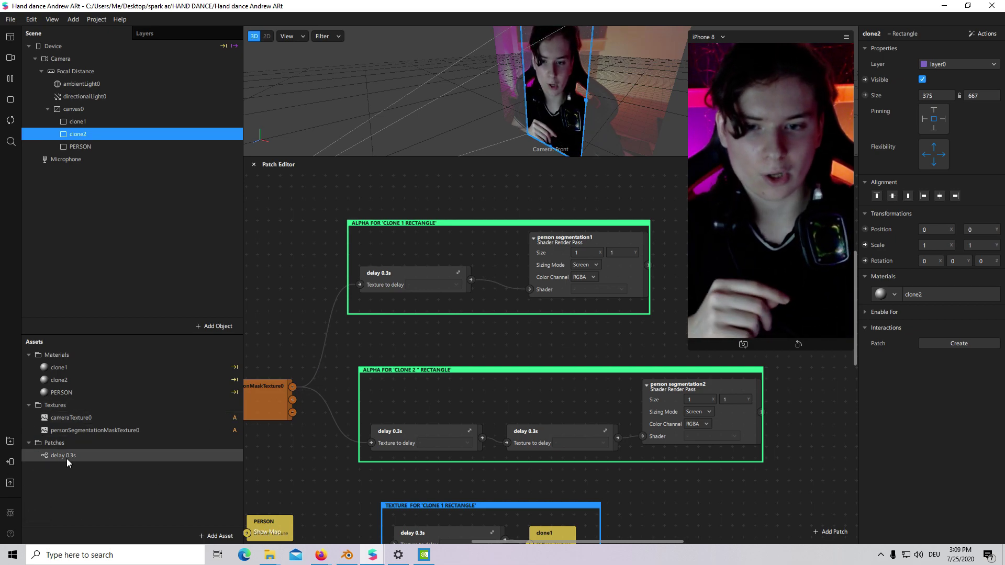
click(80, 455)
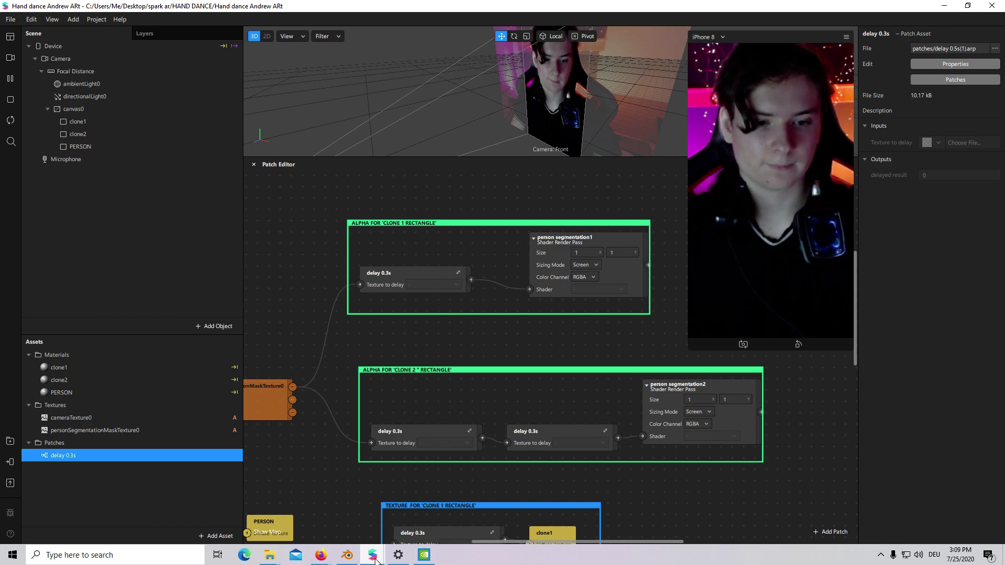
In the Untitled project, widen the scene and assets panel and show the Patch Editor
mouse_move(375, 554)
click(425, 520)
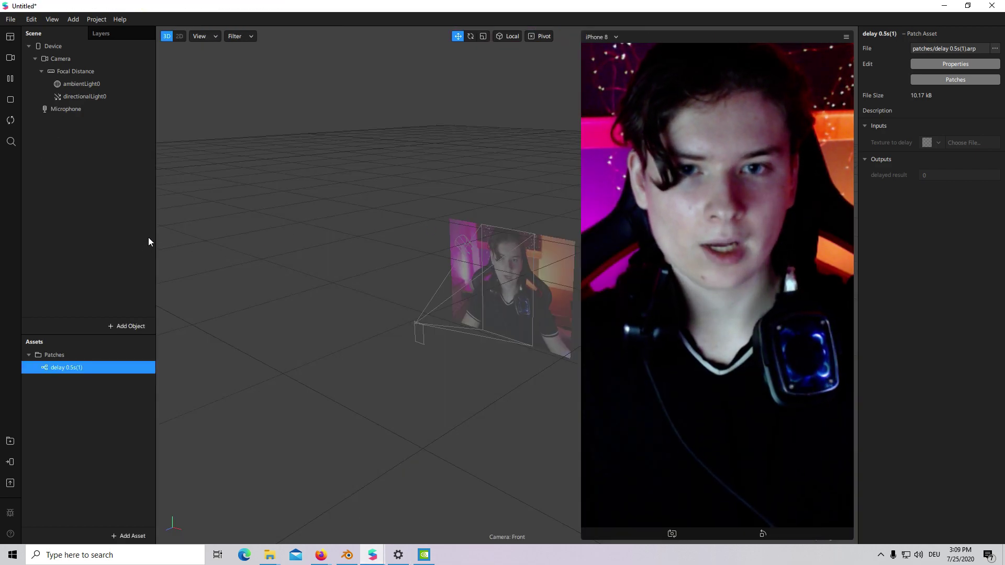
drag(154, 231, 210, 212)
click(51, 19)
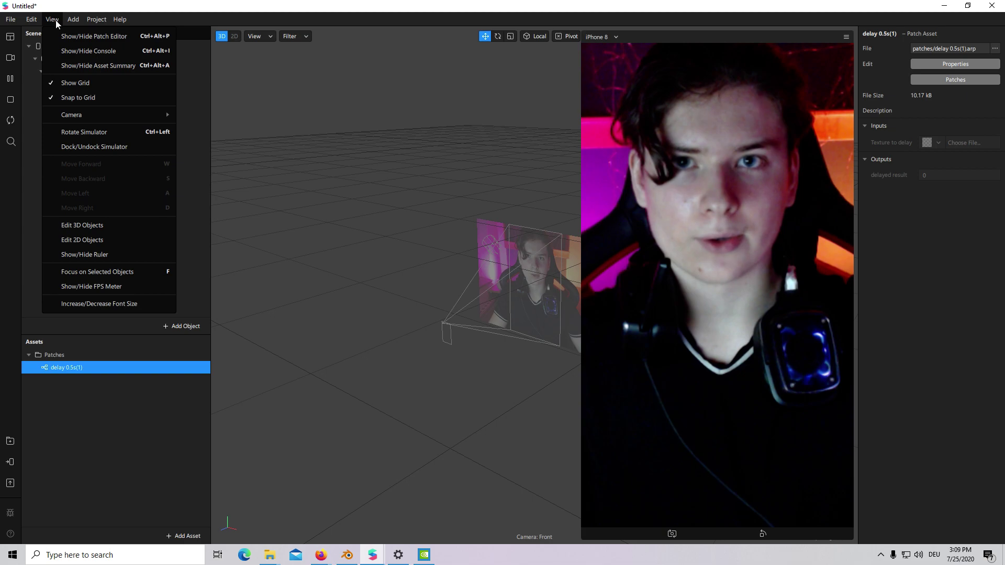
click(78, 35)
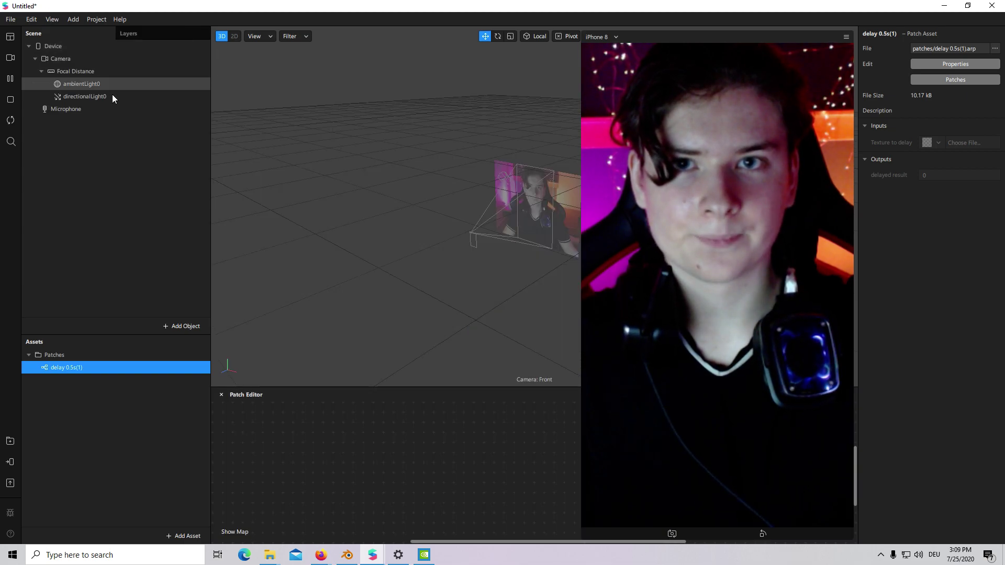
Create the Device's default render pipeline and add a person segmentation texture to the Camera
click(54, 48)
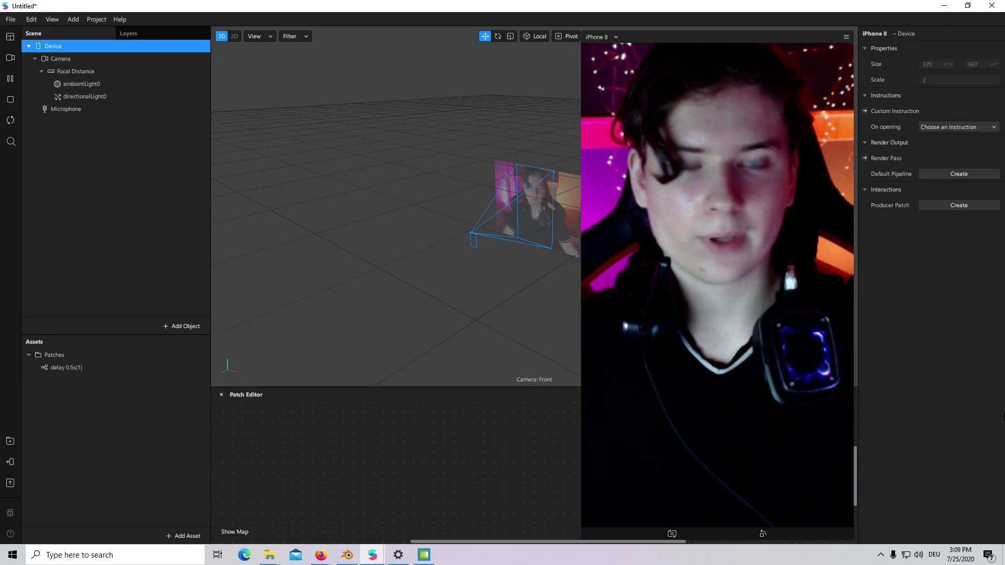
click(951, 175)
drag(586, 534, 367, 237)
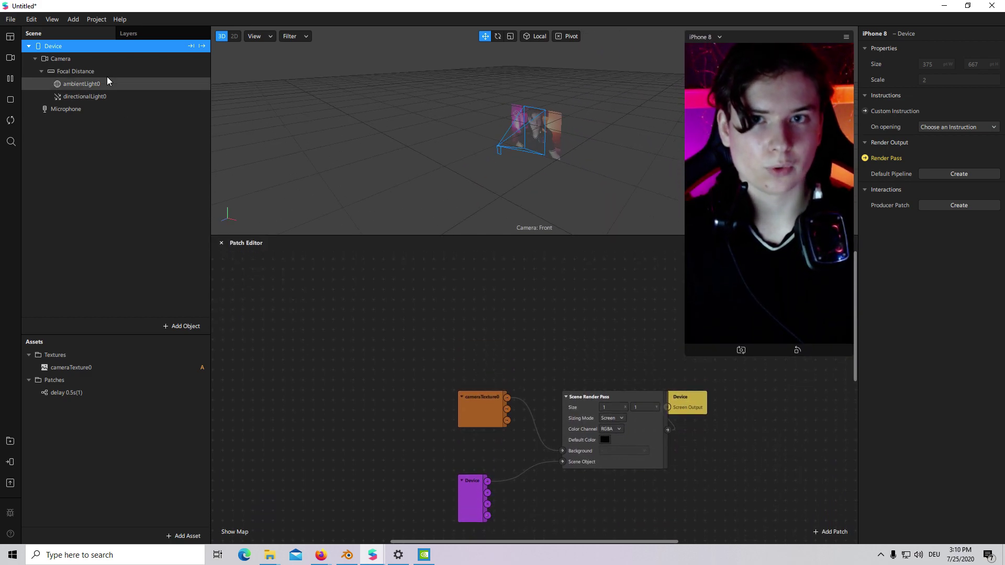
click(99, 60)
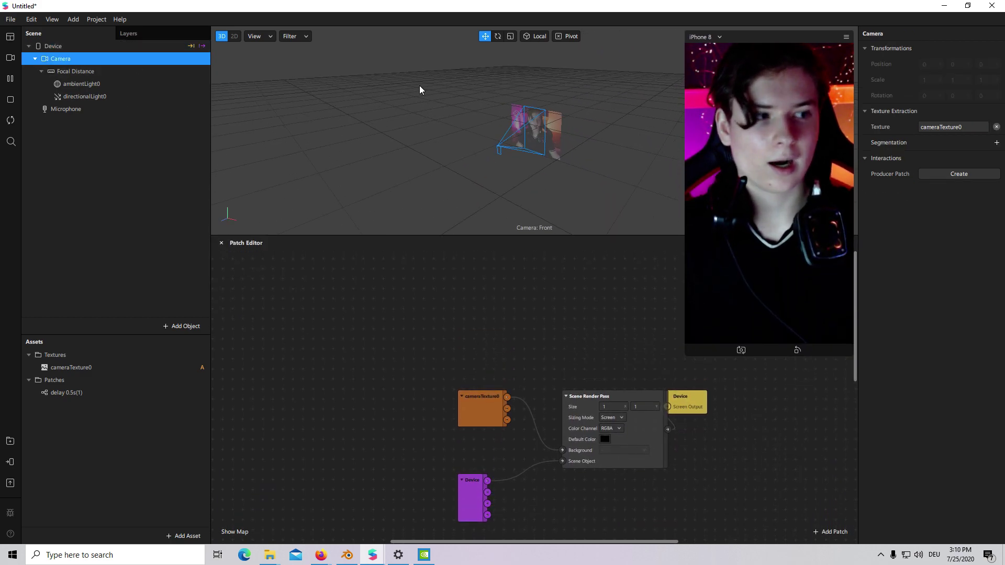
click(996, 142)
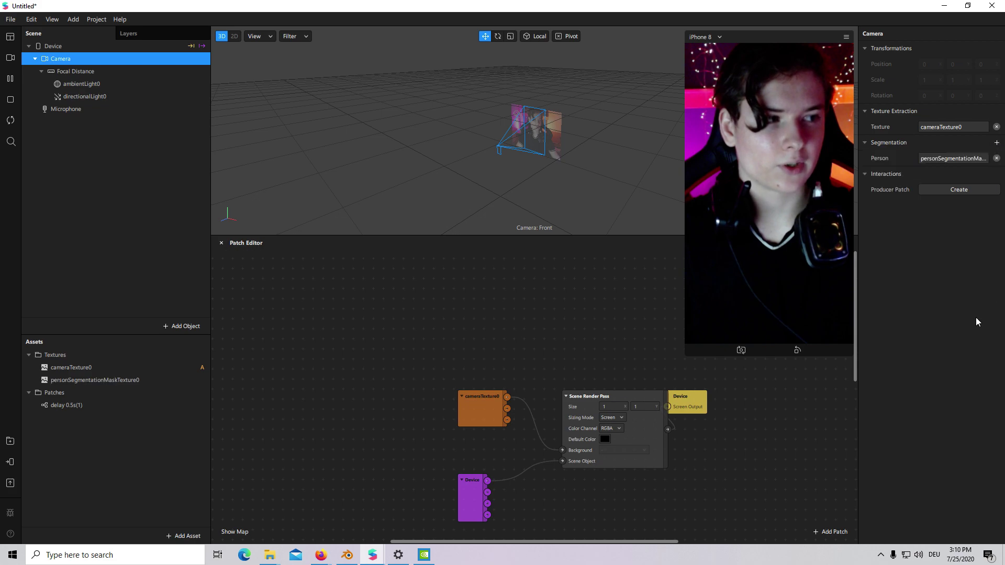
Add a rectangle with a new material, stretched to fill the screen at 375 × 667
click(184, 326)
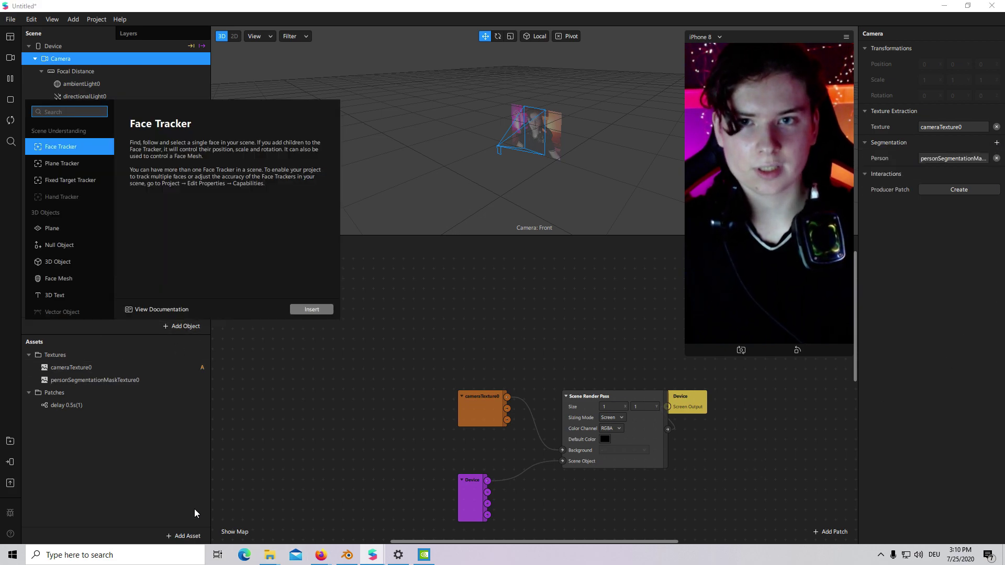
text(rec)
double_click(77, 130)
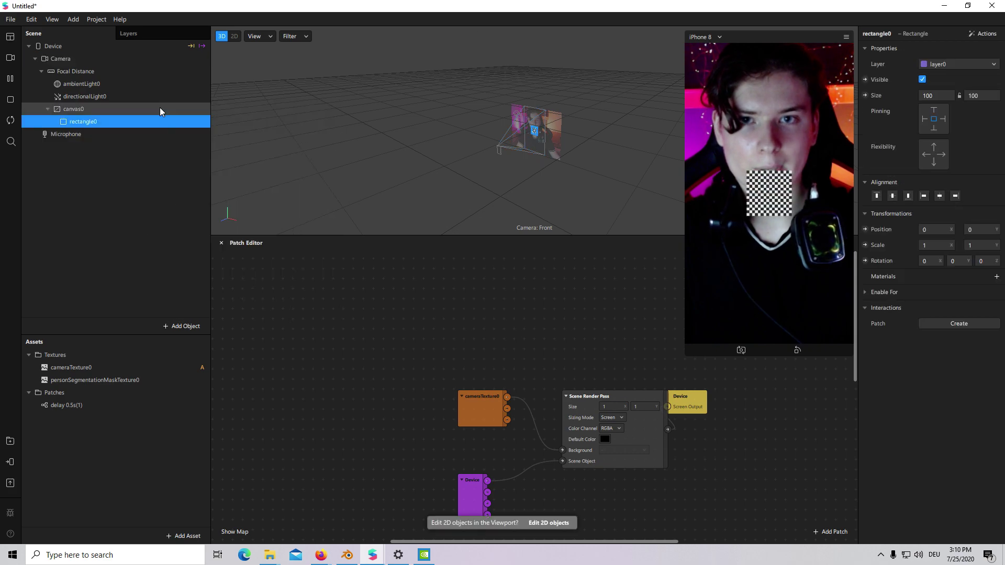
click(993, 275)
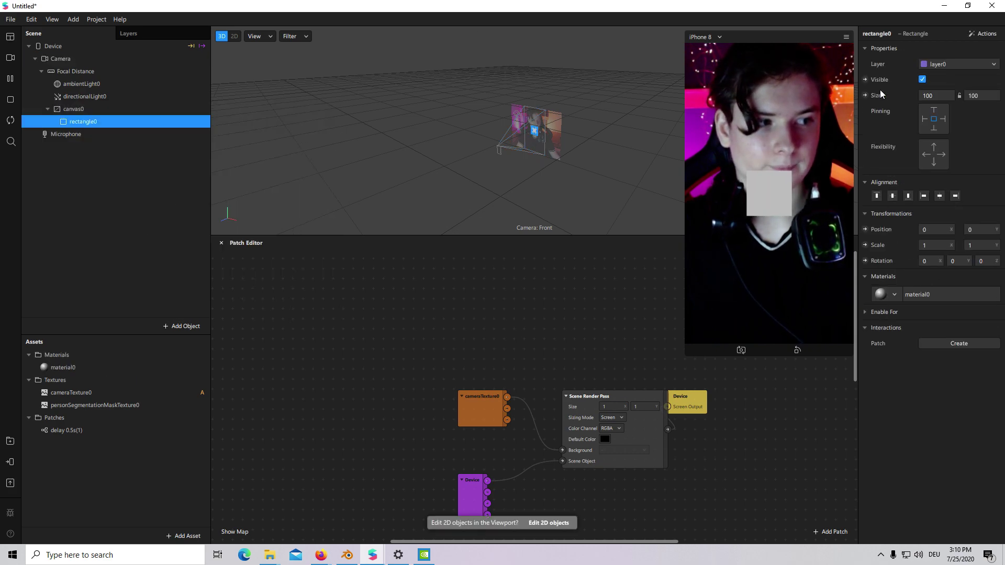
click(949, 96)
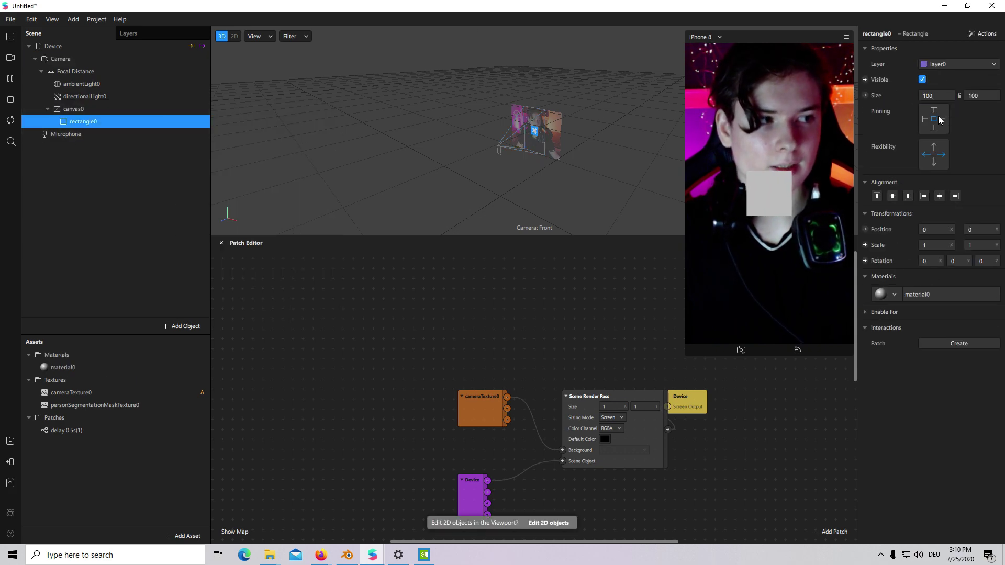
click(937, 111)
click(975, 96)
click(982, 111)
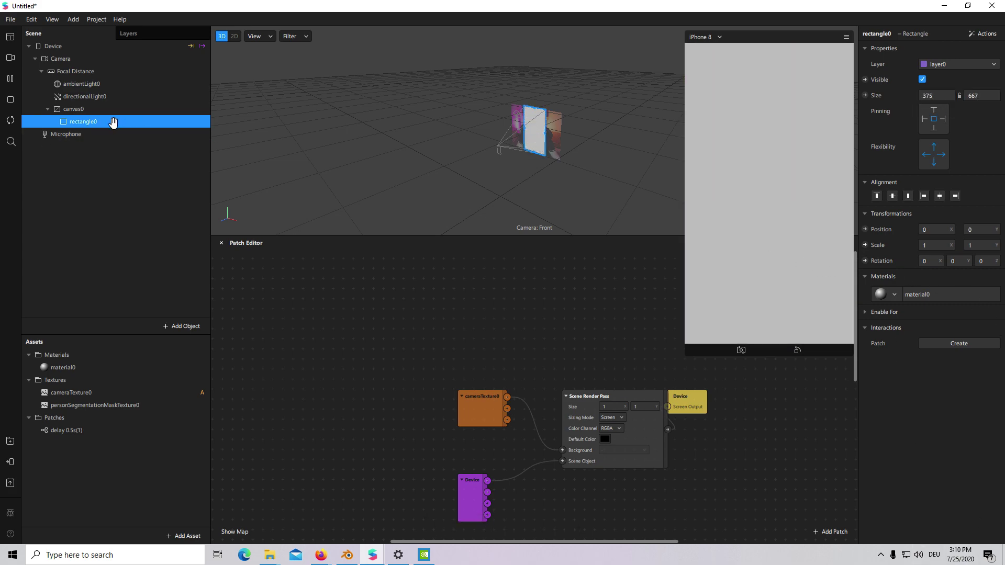
Rename the rectangle clone1 and paste two copies of it onto canvas0
double_click(111, 121)
text(clo)
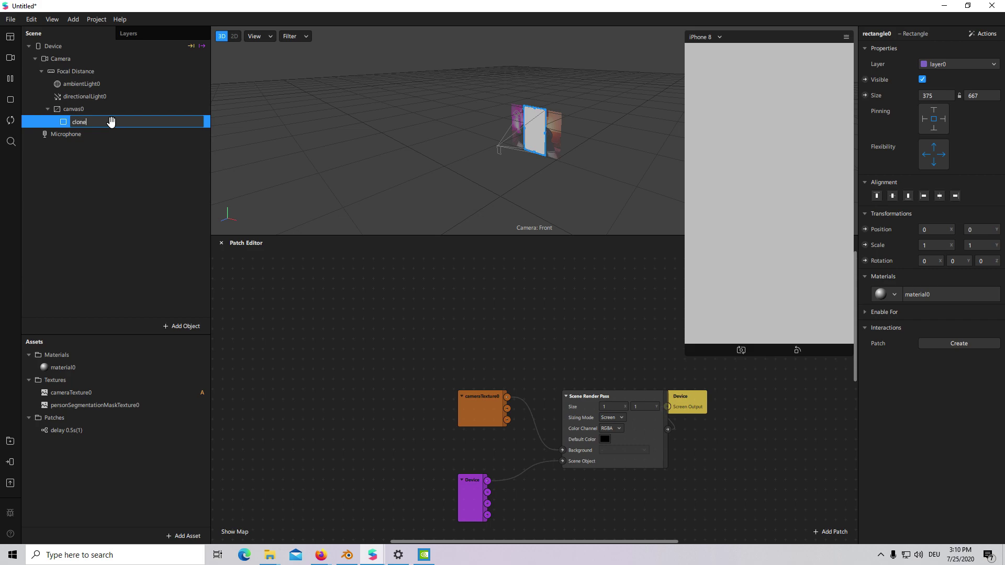
text(ne1)
click(119, 366)
click(100, 122)
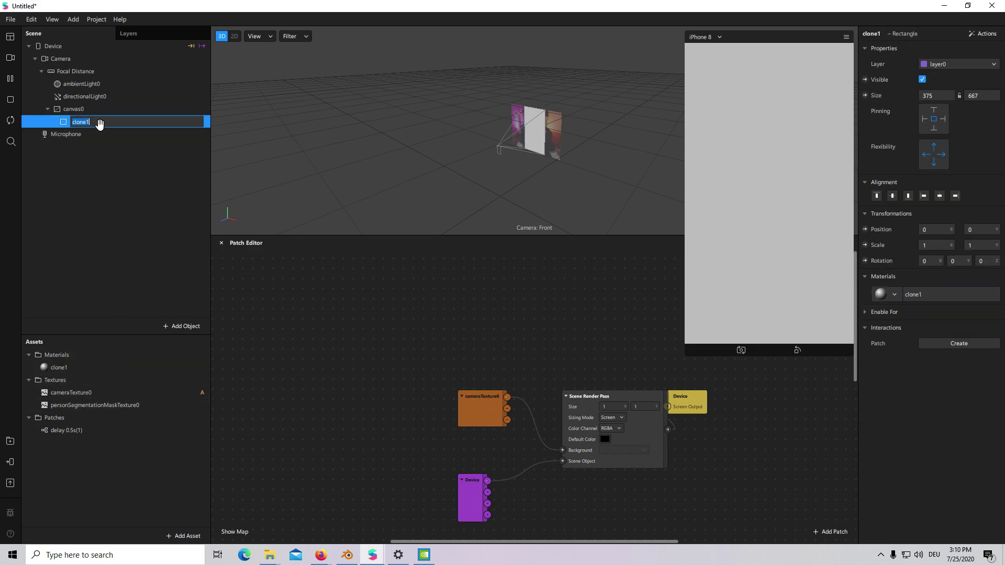
right_click(99, 122)
click(157, 196)
right_click(136, 109)
click(131, 198)
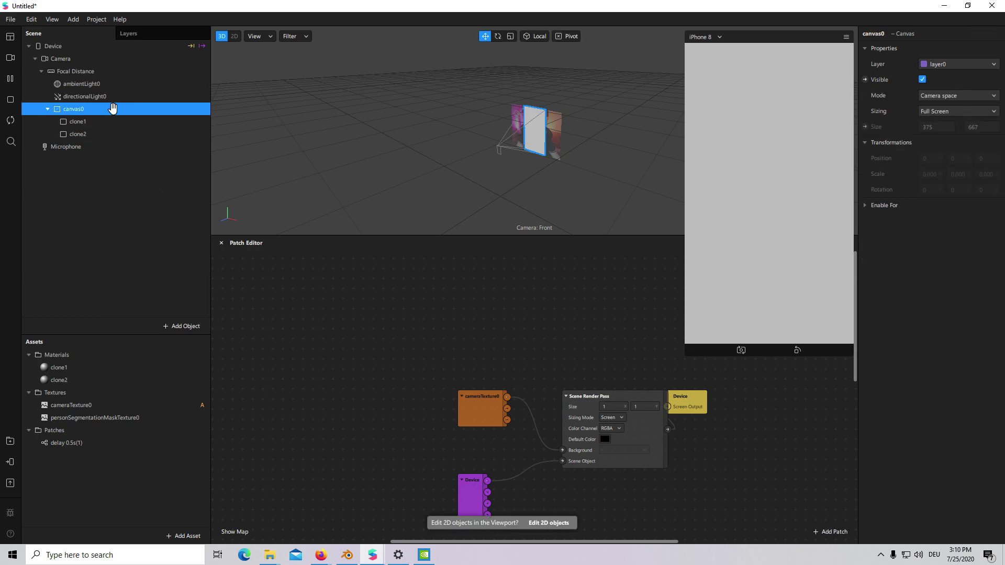
right_click(112, 109)
click(189, 194)
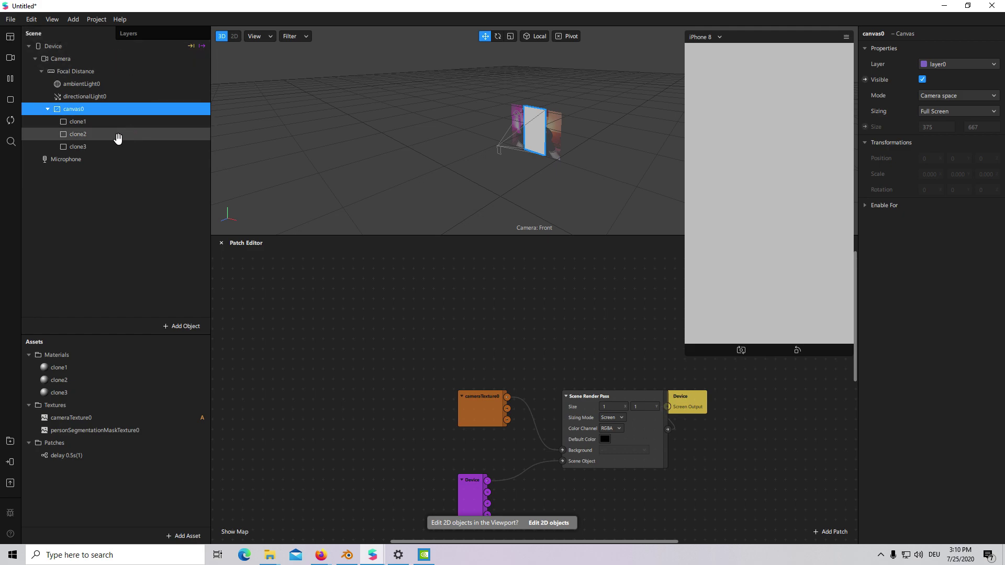
Rename the third rectangle and its material 'camera texture'
double_click(107, 146)
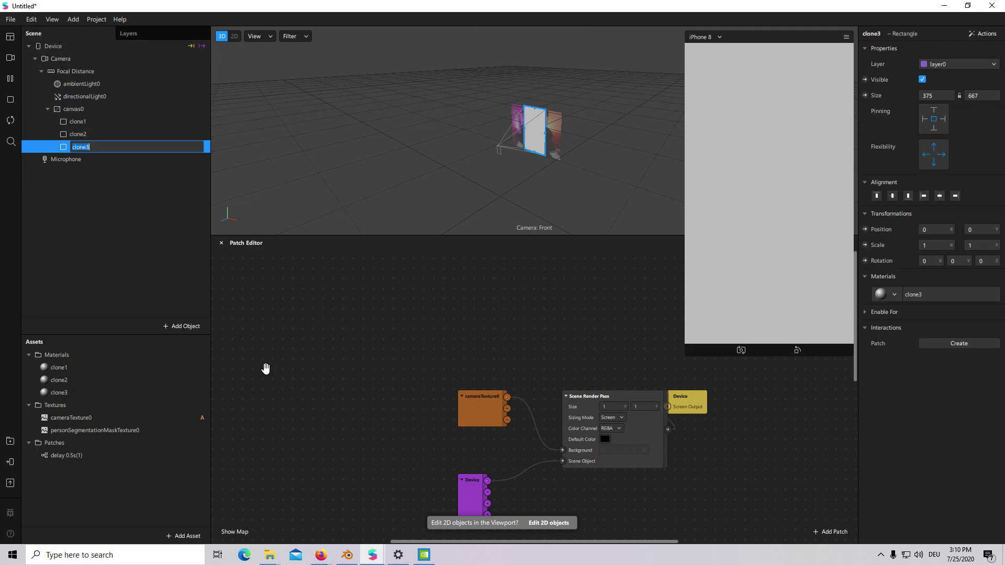
text(camera tex)
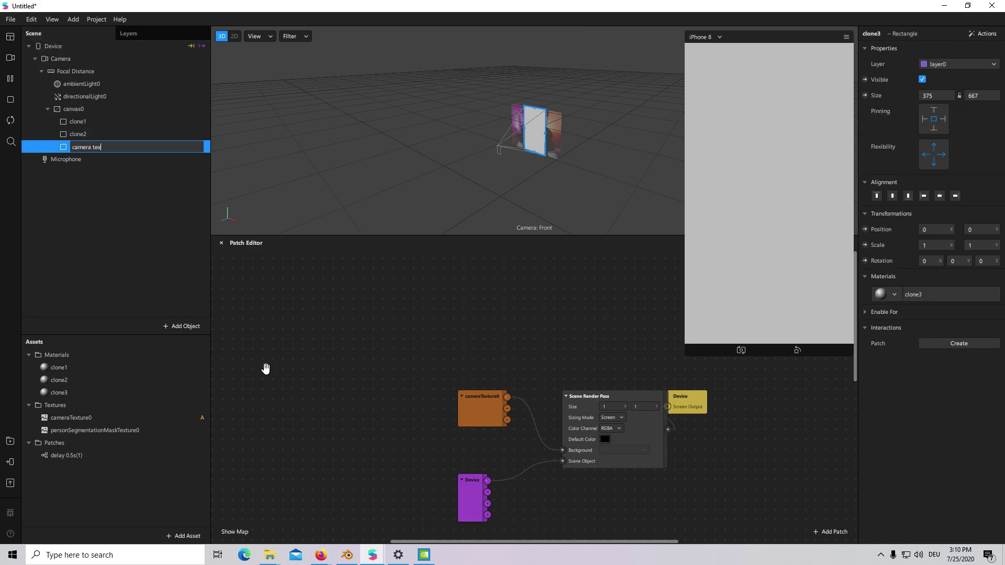
text(ture)
key(ctrl+shift+Left)
key(ctrl+shift+Left)
double_click(105, 392)
key(ctrl+v)
double_click(139, 148)
Drive the camera texture material's Diffuse Texture from a patch fed by cameraTexture0
click(118, 134)
click(157, 146)
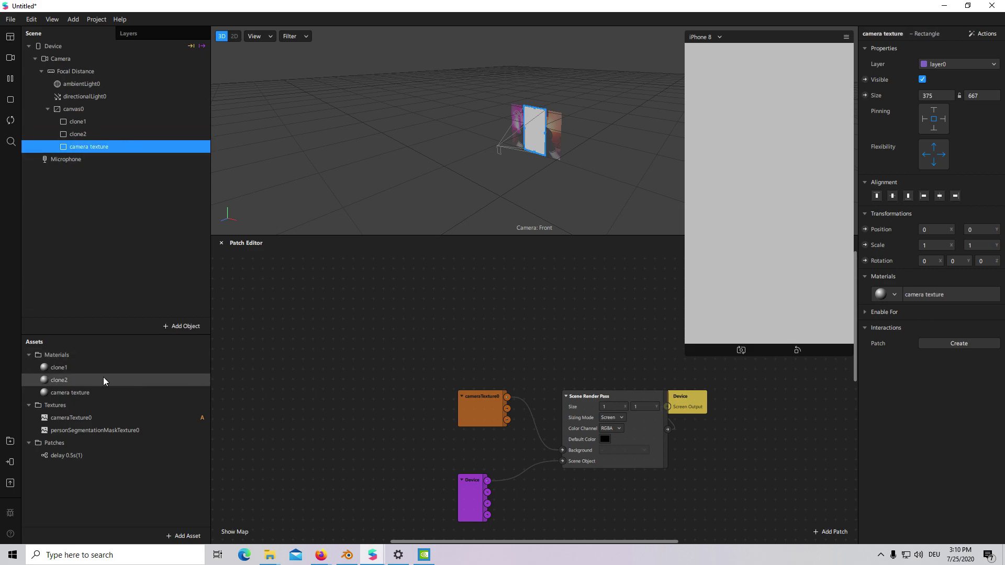
double_click(95, 393)
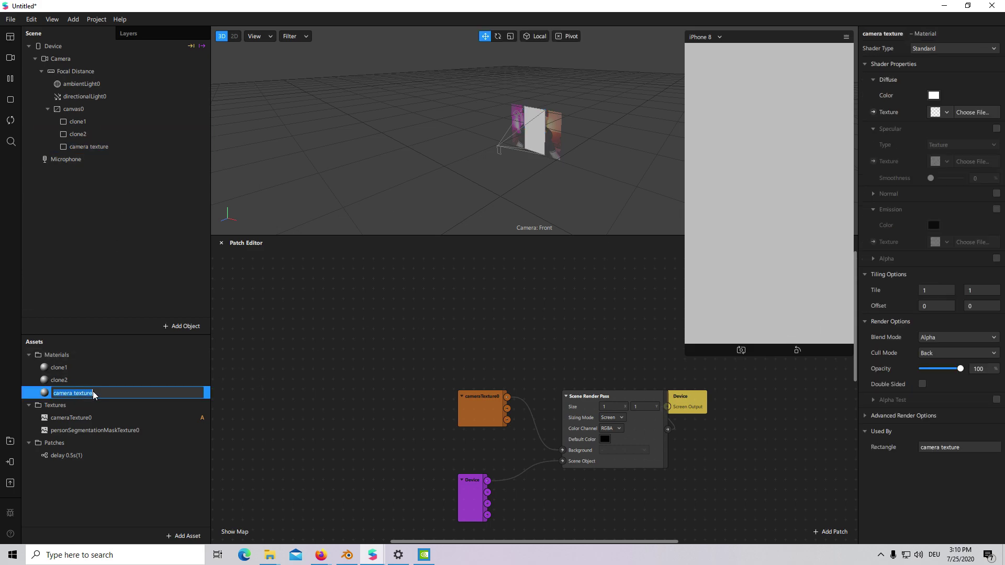
click(872, 112)
drag(557, 404, 536, 336)
drag(497, 395, 515, 346)
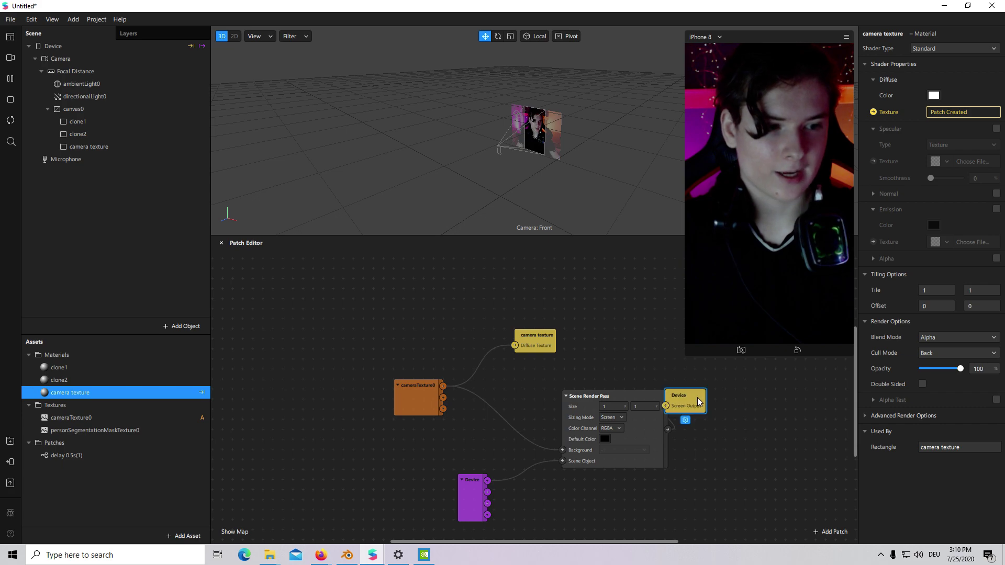
drag(702, 399, 728, 419)
scroll(552, 318, up, 3)
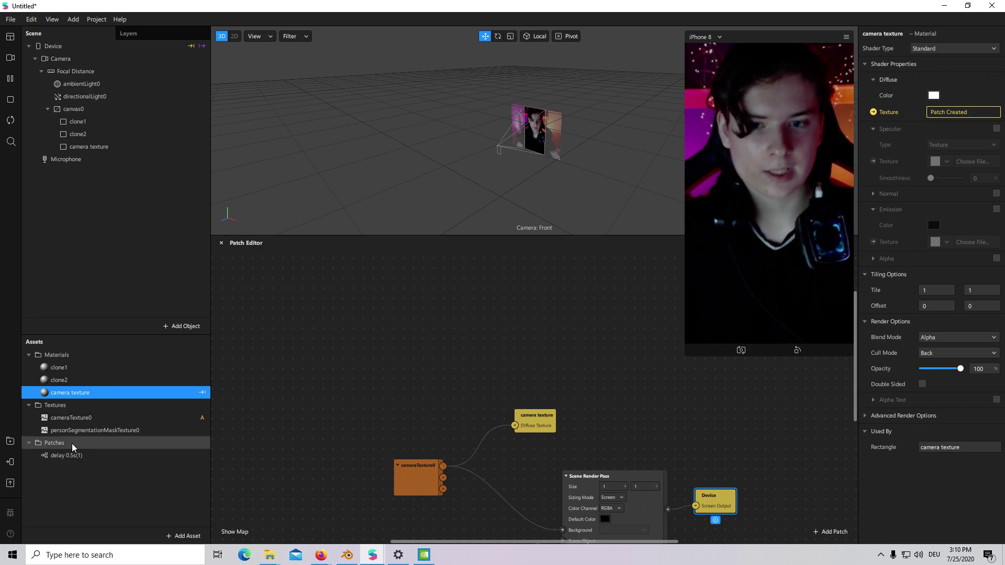
Place personSegmentationMaskTexture0 and the delay 0.3s patch asset side by side in the patch graph
drag(63, 431, 471, 340)
scroll(657, 444, up, 1)
drag(523, 382, 482, 369)
click(80, 455)
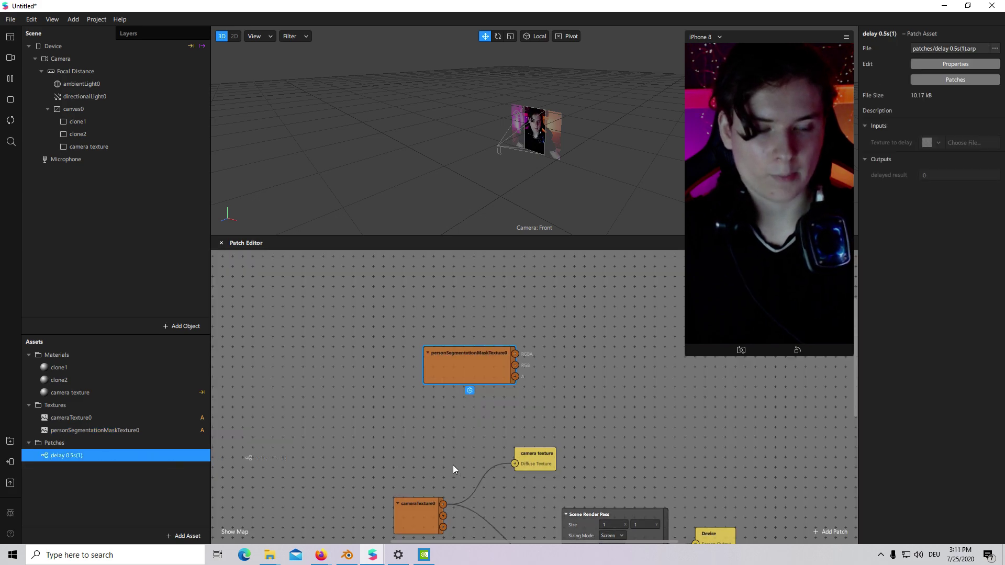
drag(480, 463, 649, 325)
drag(452, 368, 381, 349)
drag(631, 324, 520, 293)
Ungroup the delay patch to inspect it, undo, then link the mask node to the delay
right_click(520, 293)
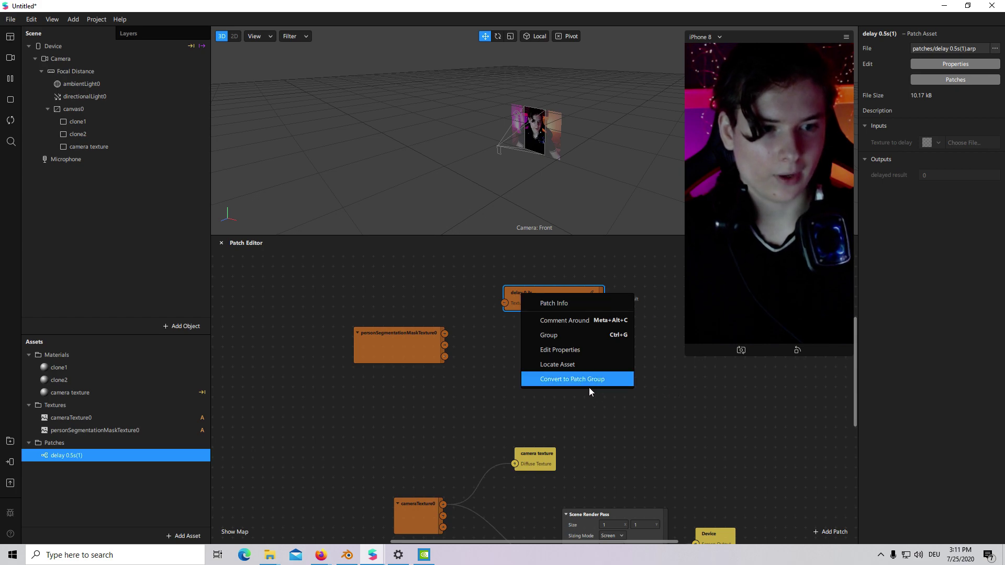
click(580, 380)
right_click(519, 295)
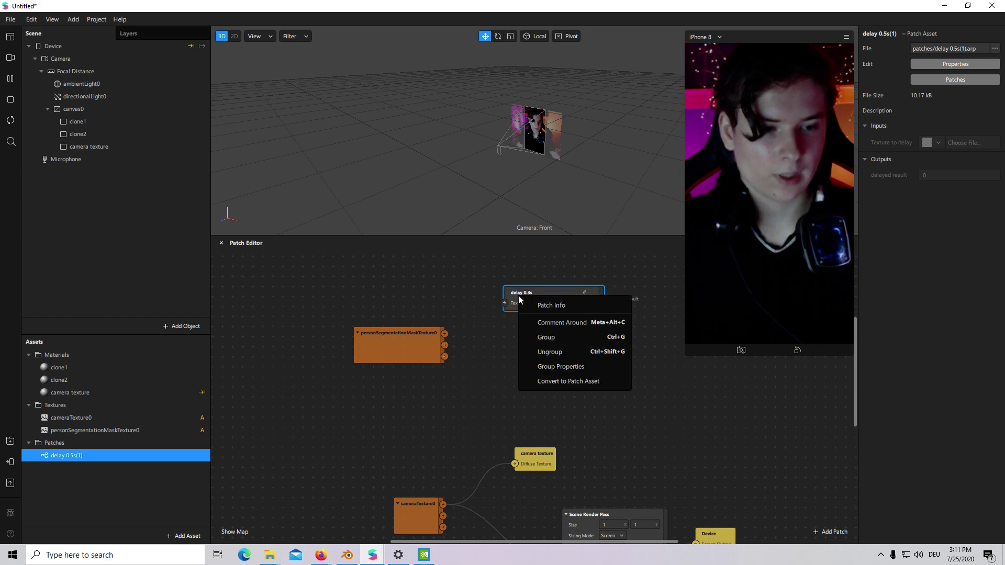
click(581, 357)
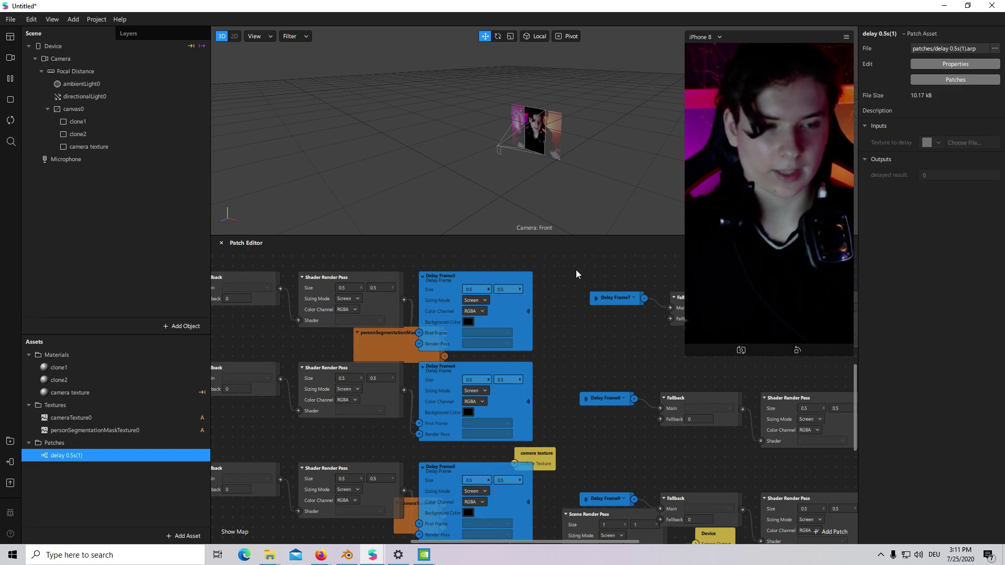
key(ctrl+z)
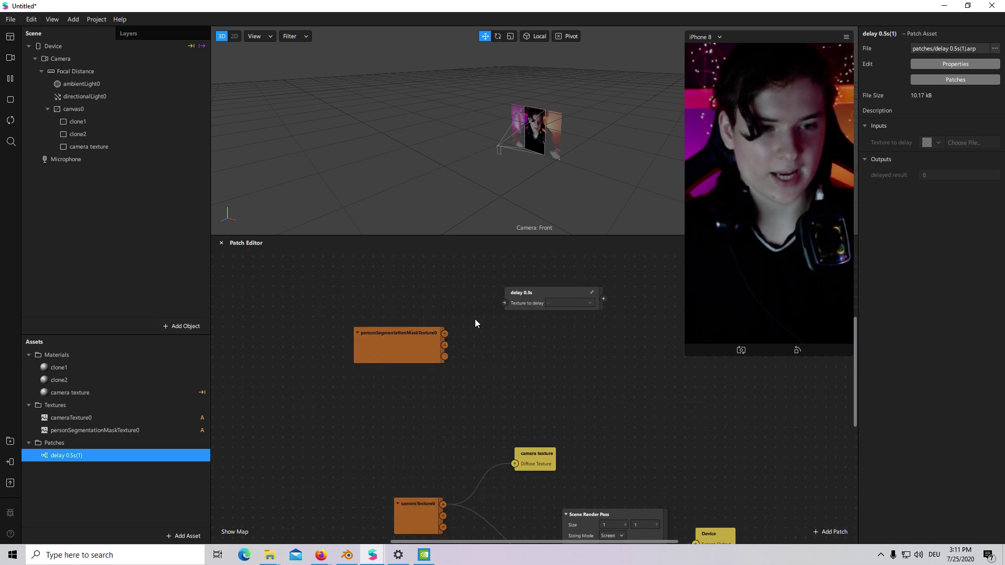
drag(425, 346, 512, 306)
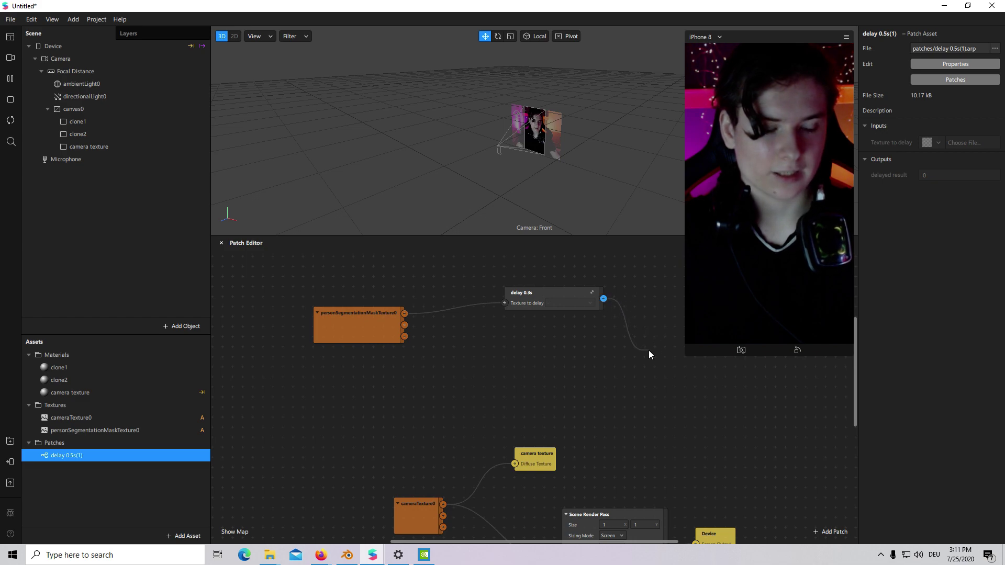
Add a Shader Render Pass from the delay output and name it 'clone segmentation mask'
drag(650, 354, 650, 354)
text(sha)
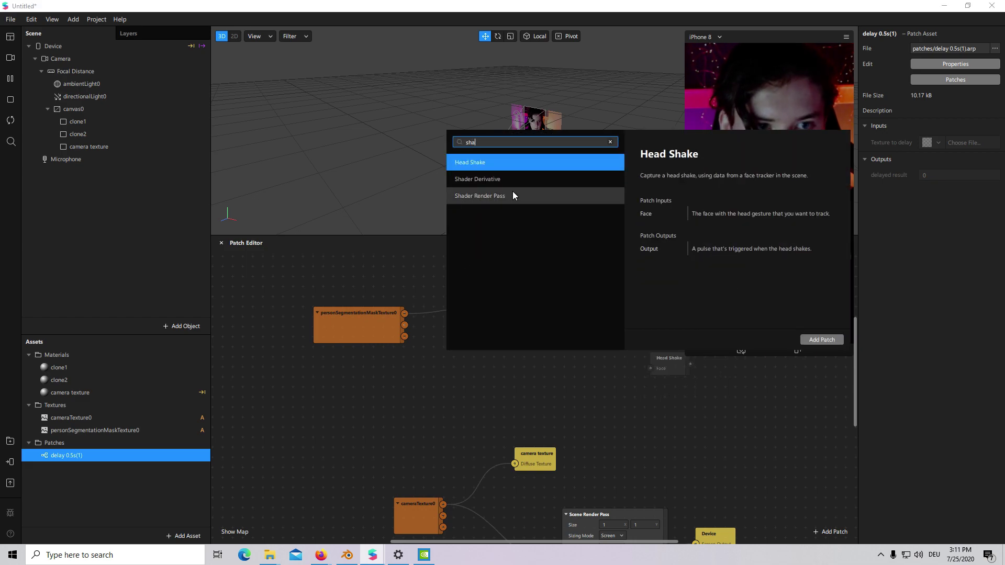
double_click(531, 197)
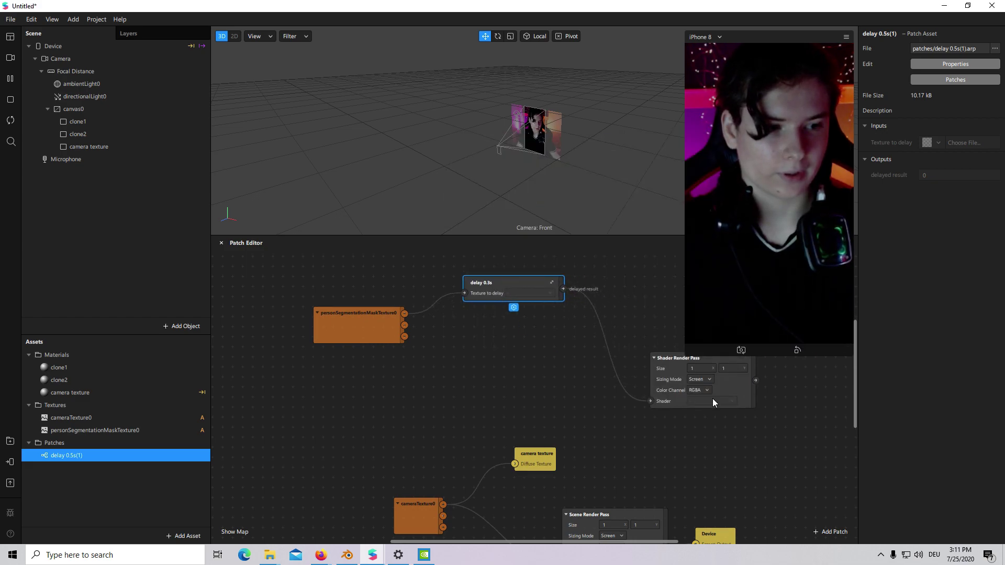
drag(698, 360, 633, 295)
double_click(617, 292)
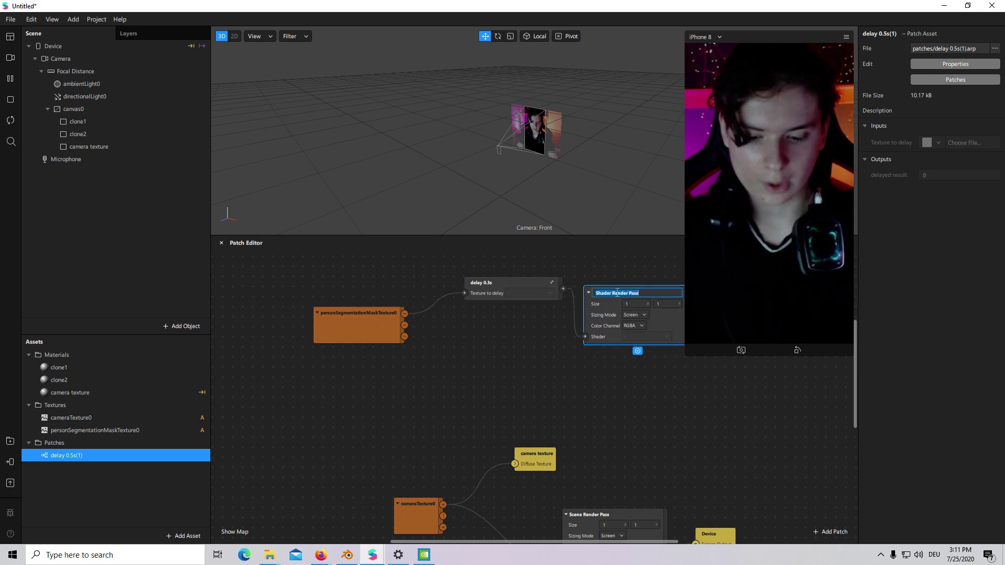
text(clone segmentzati)
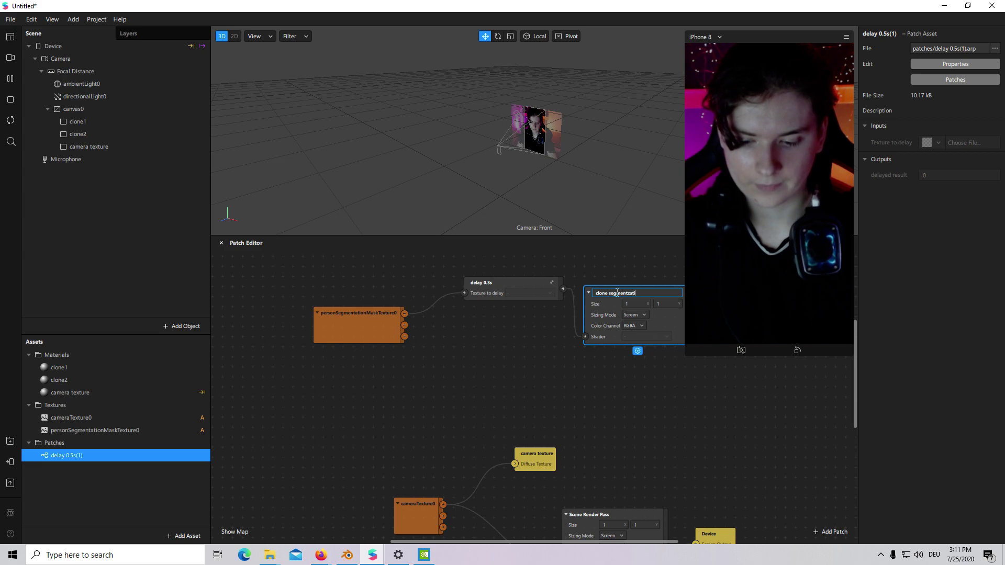
text(on mask)
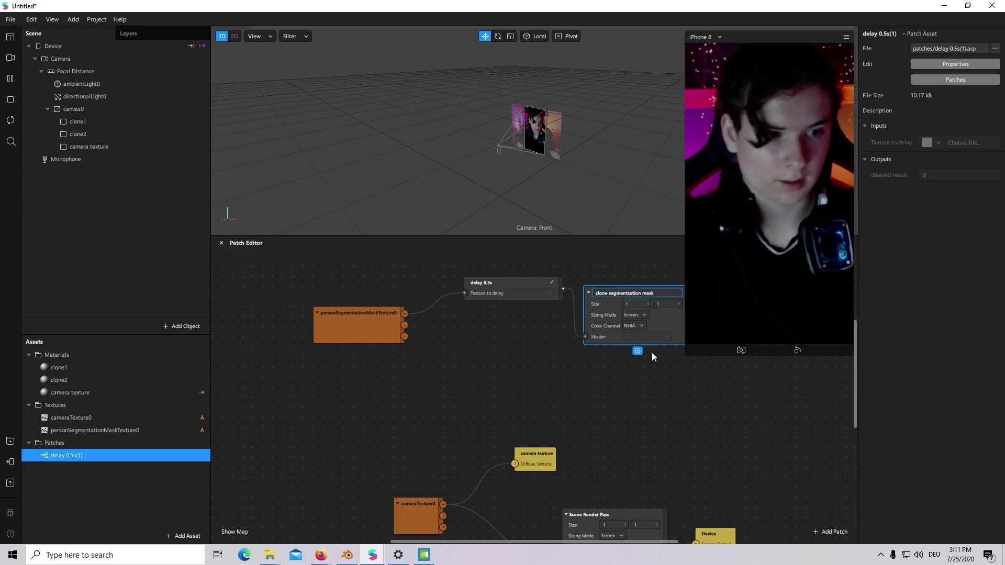
click(677, 375)
drag(535, 296, 516, 307)
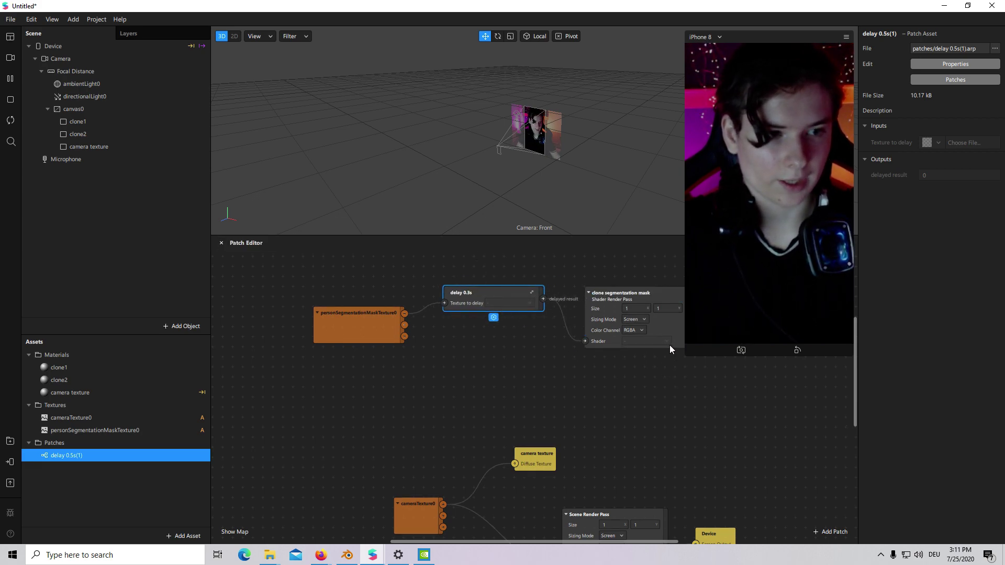
Duplicate the delay 0.3s node twice and chain mask texture → delay → delay
drag(668, 343, 679, 313)
drag(403, 337, 353, 366)
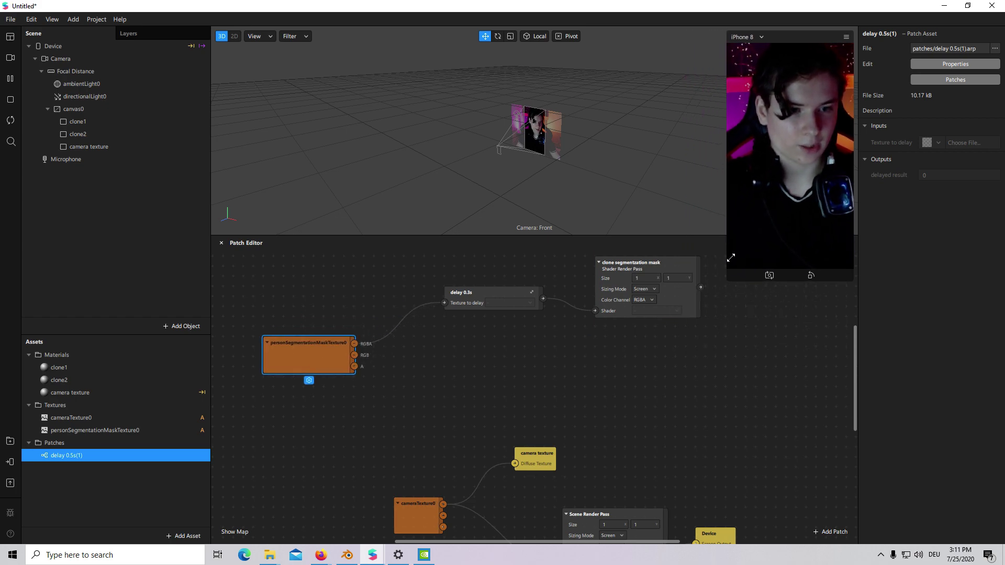
scroll(540, 415, up, 3)
drag(497, 338, 486, 327)
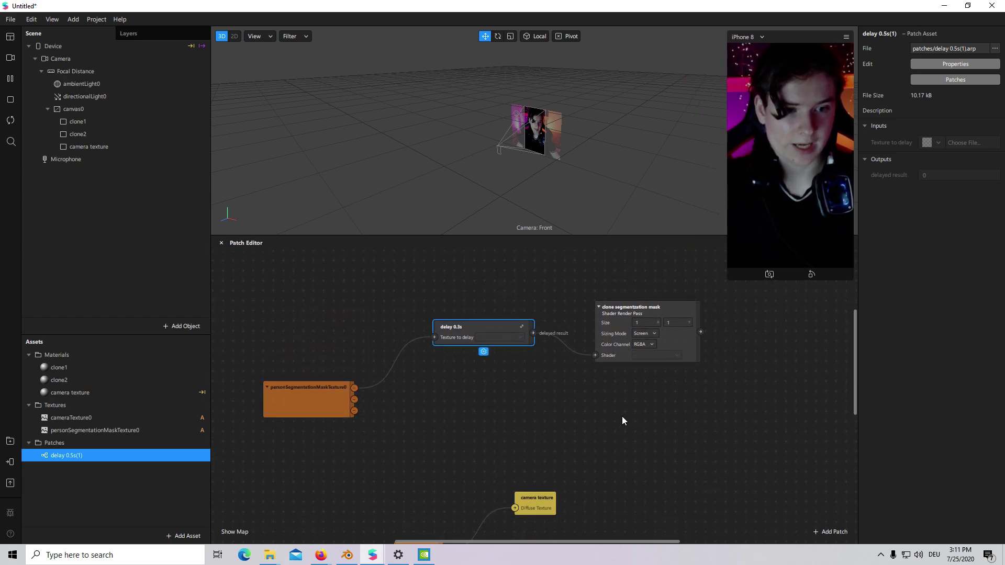
key(ctrl+d)
drag(500, 362, 498, 419)
drag(434, 428, 347, 392)
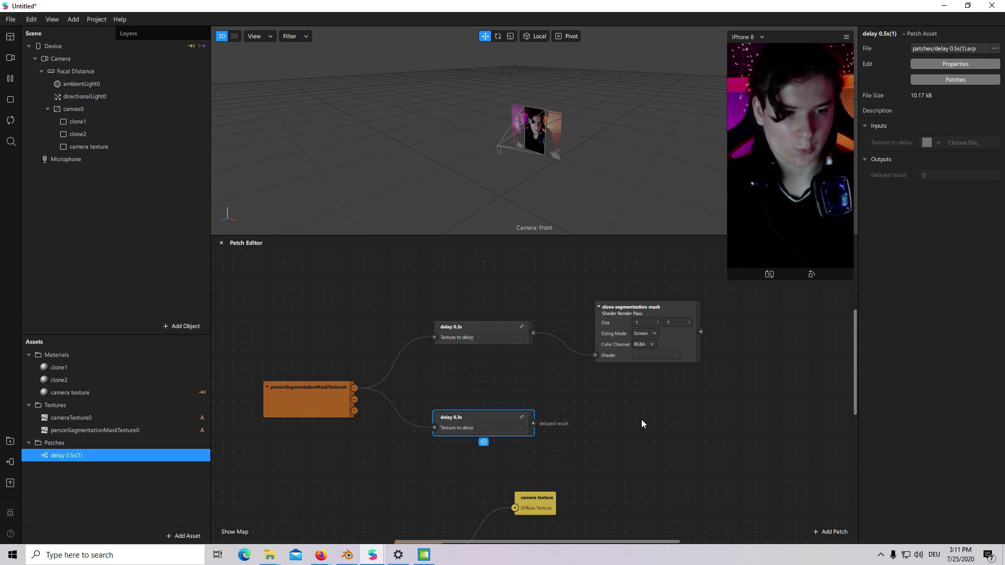
key(ctrl+d)
drag(509, 443, 634, 414)
drag(533, 424, 575, 418)
drag(515, 445, 676, 403)
Ungroup each copied delay node to inspect its contents, undoing each time
right_click(606, 413)
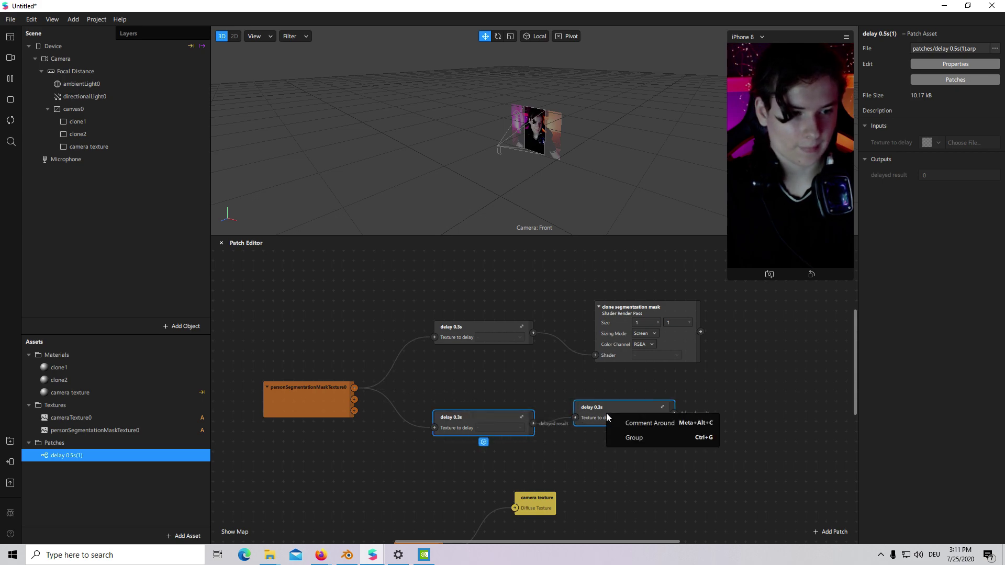
click(552, 407)
right_click(501, 417)
click(609, 469)
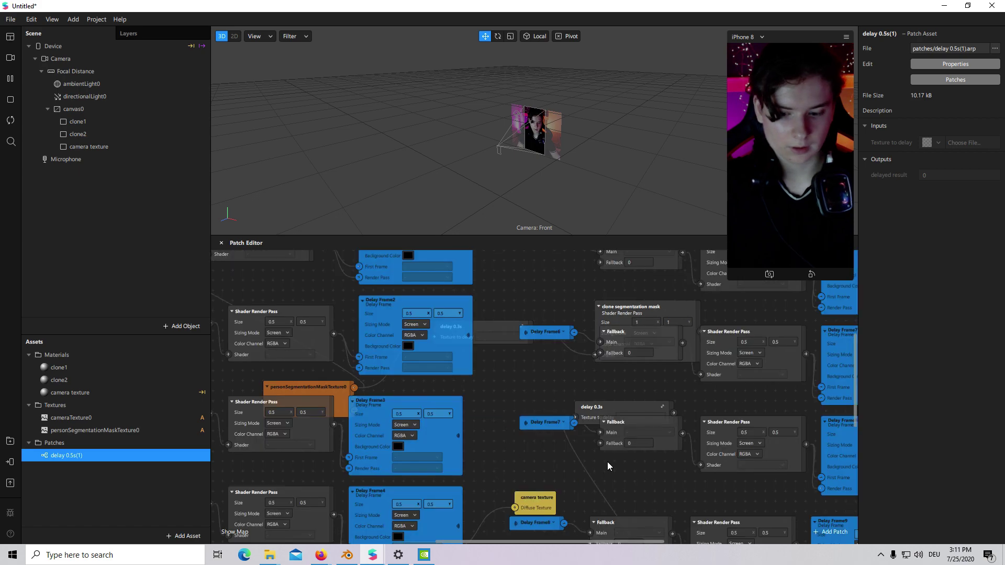
key(ctrl+z)
right_click(603, 417)
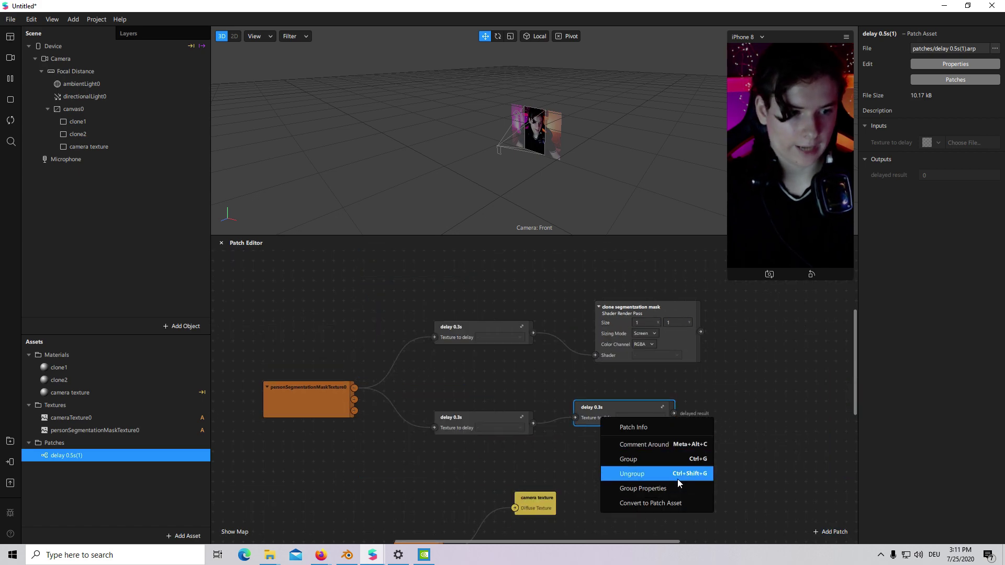
click(633, 474)
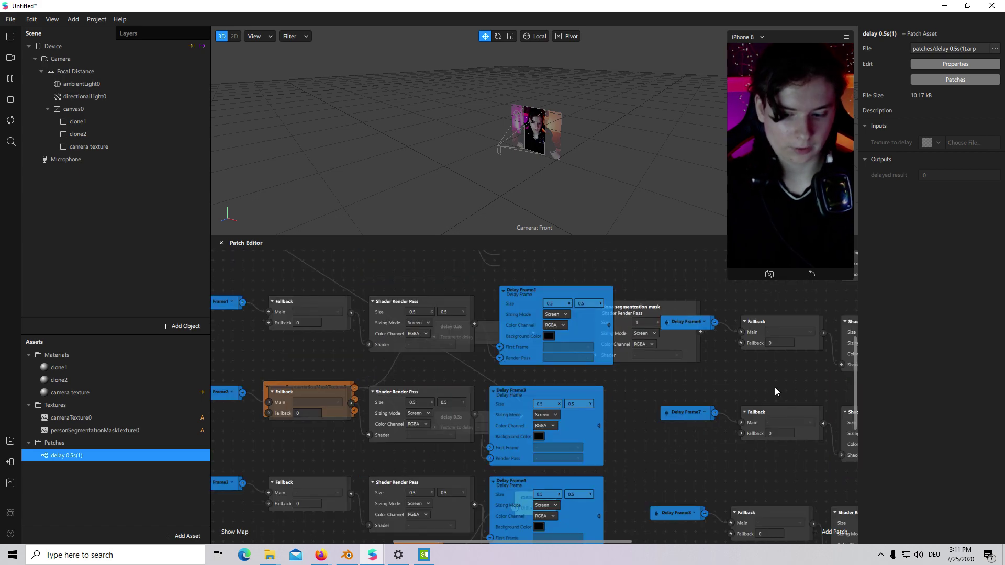
key(ctrl+z)
Duplicate the clone segmentation mask node, feed it the last delay, and rename it 'clone segmentation mask 2'
click(658, 345)
right_click(659, 340)
click(684, 349)
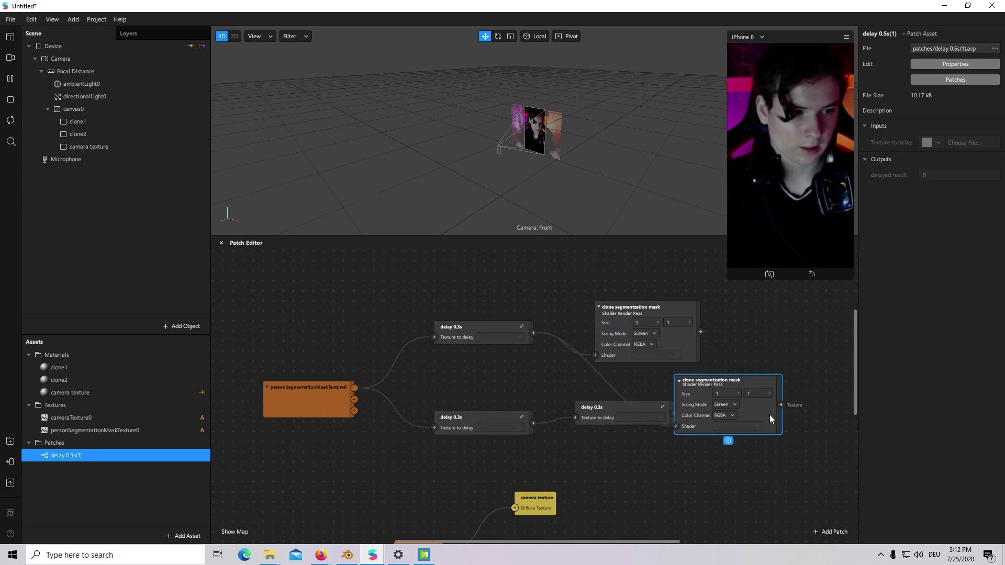
drag(748, 421, 769, 421)
mouse_move(674, 414)
mouse_down()
mouse_move(699, 413)
mouse_move(694, 421)
mouse_up()
double_click(761, 378)
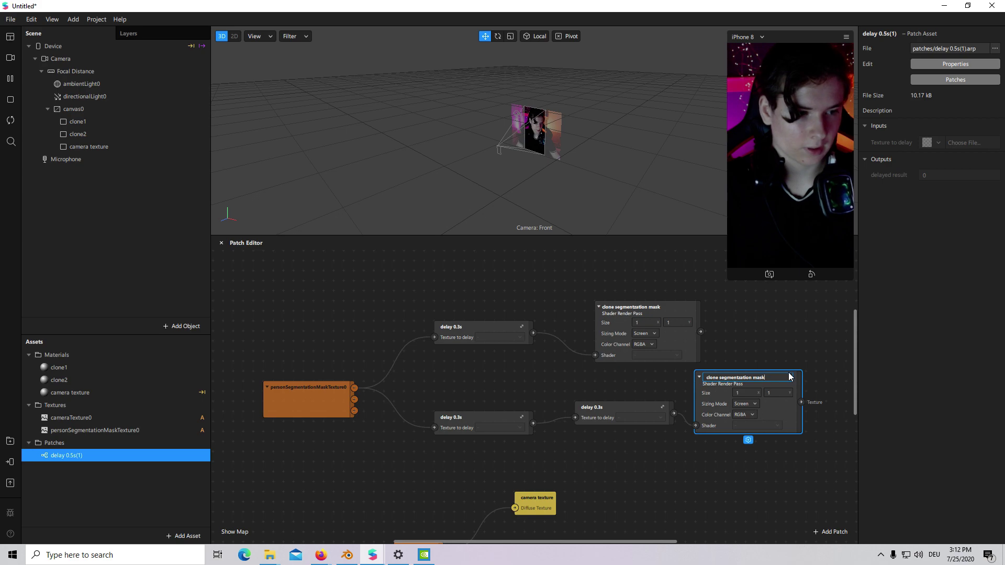
scroll(789, 376, up, 2)
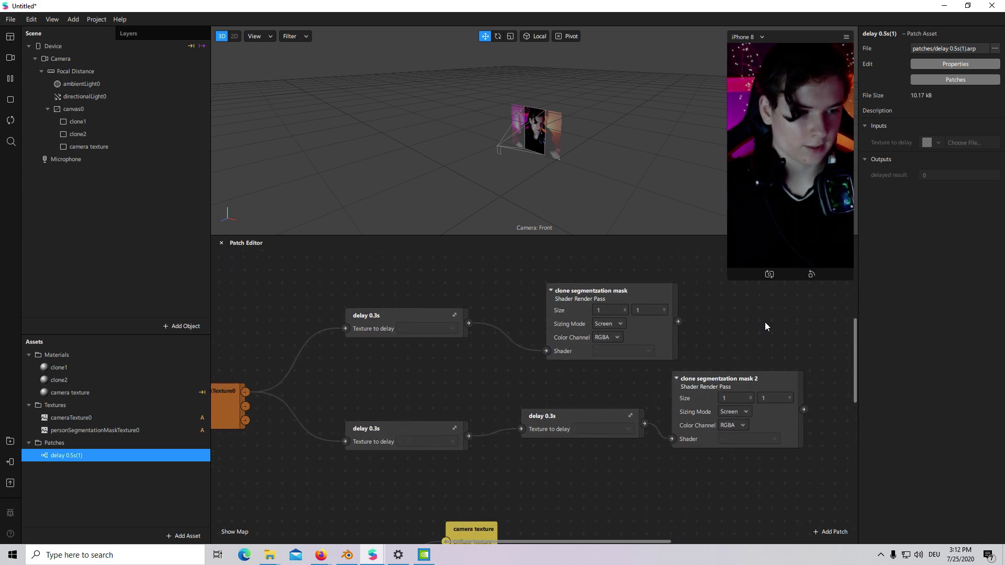
scroll(695, 435, down, 2)
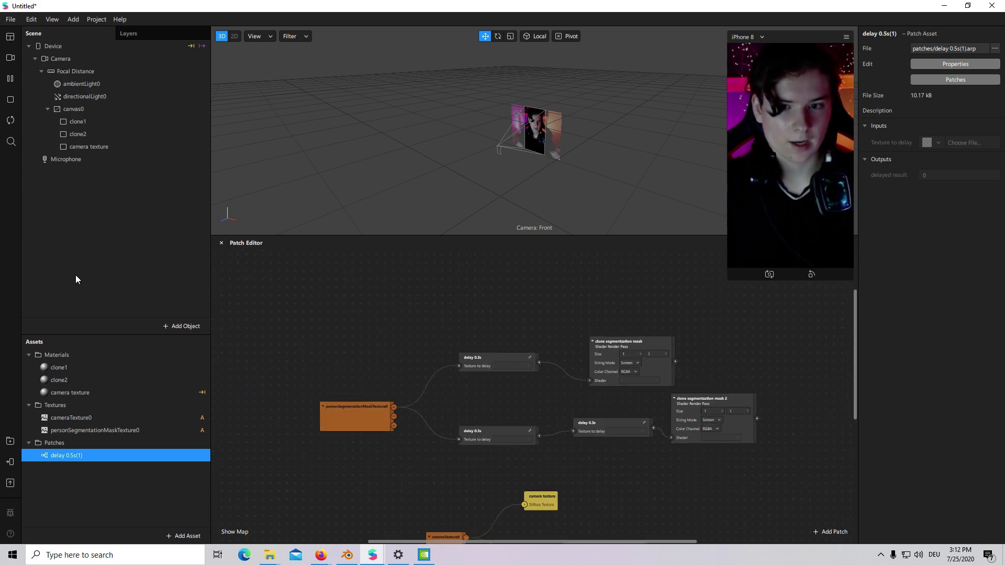
Enable alpha on the clone1 material using the clone segmentation mask texture
click(125, 367)
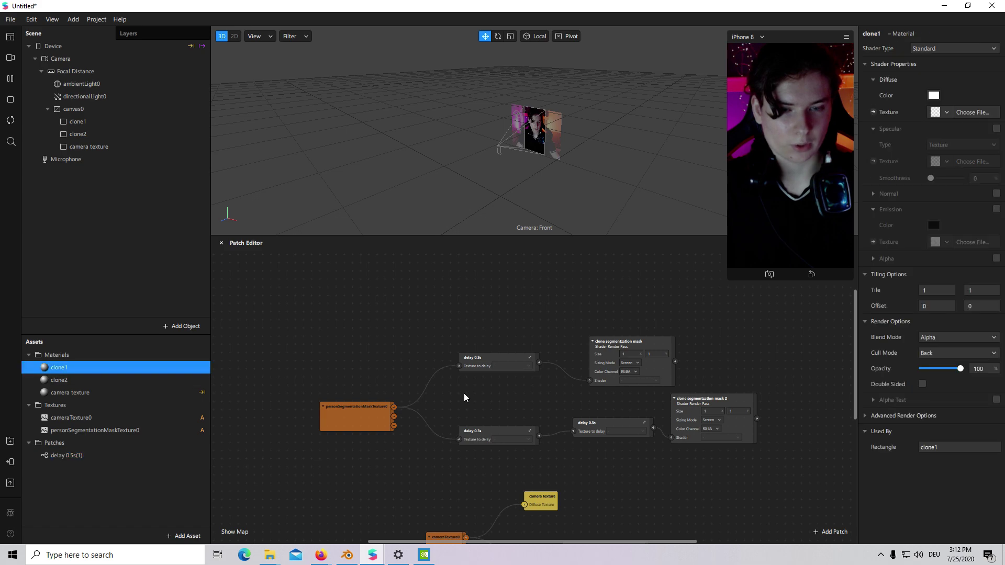
click(996, 259)
click(945, 291)
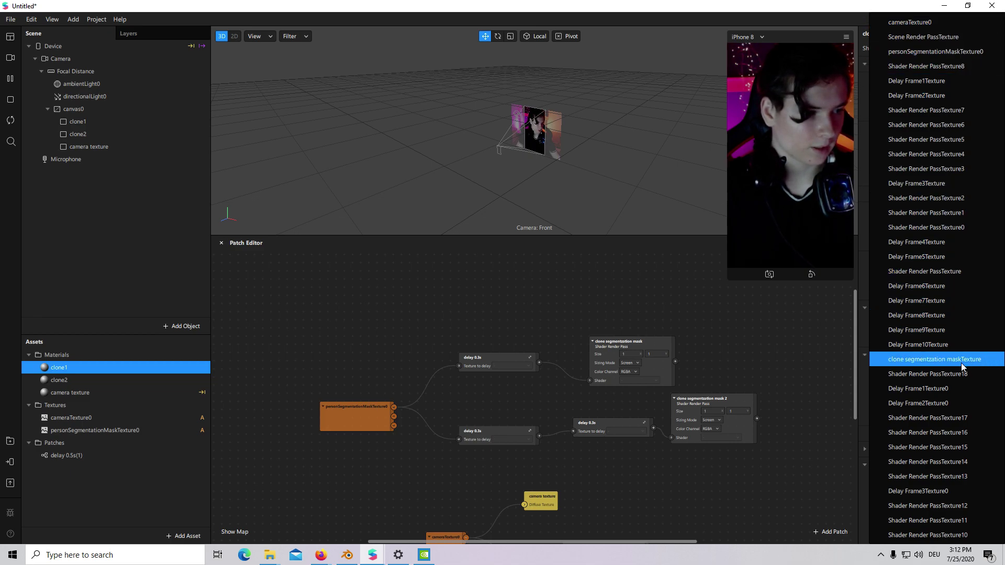
click(934, 360)
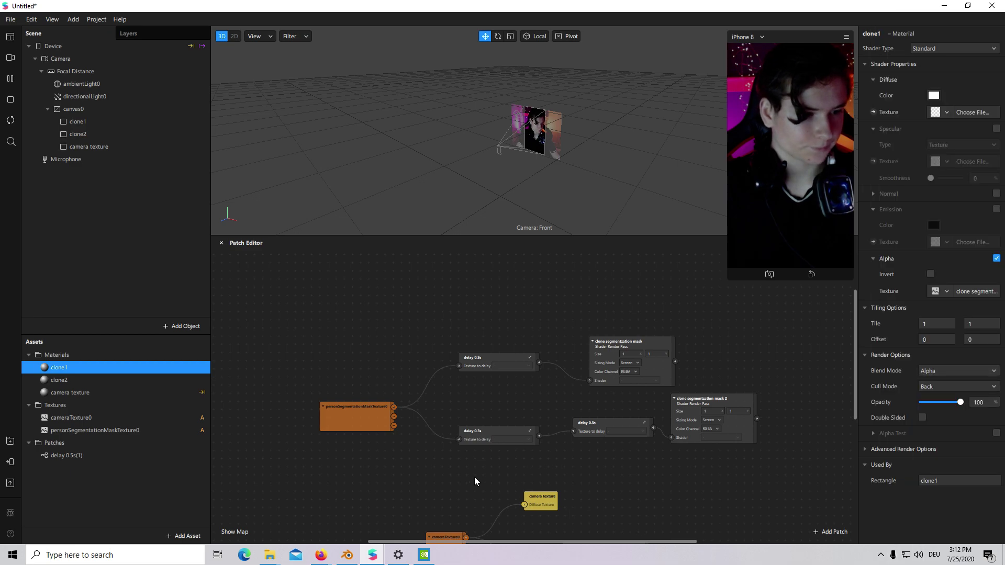
Enable alpha on the clone2 material with the clone segmentation mask 2 texture, then raise two delay patches
click(110, 379)
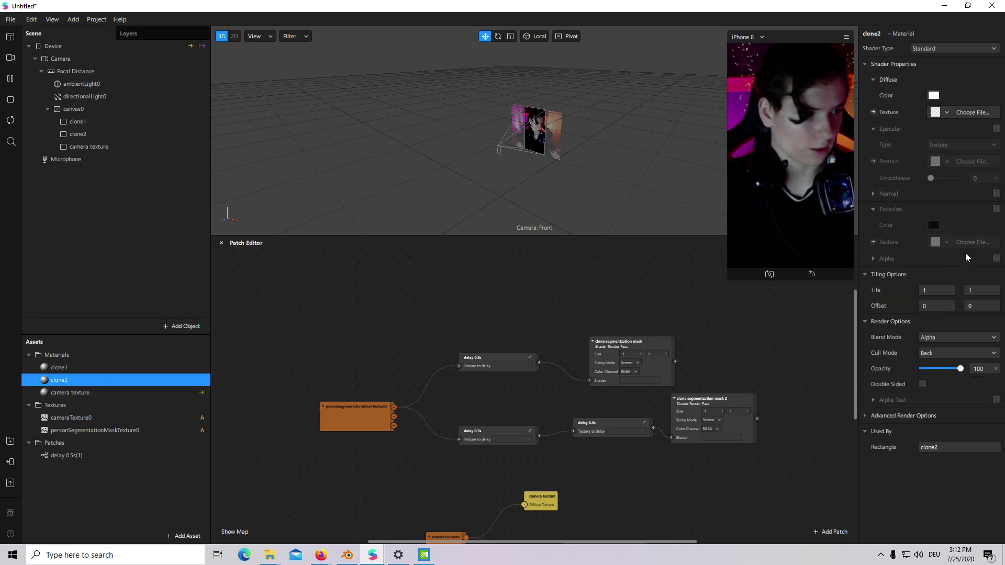
click(996, 258)
click(929, 291)
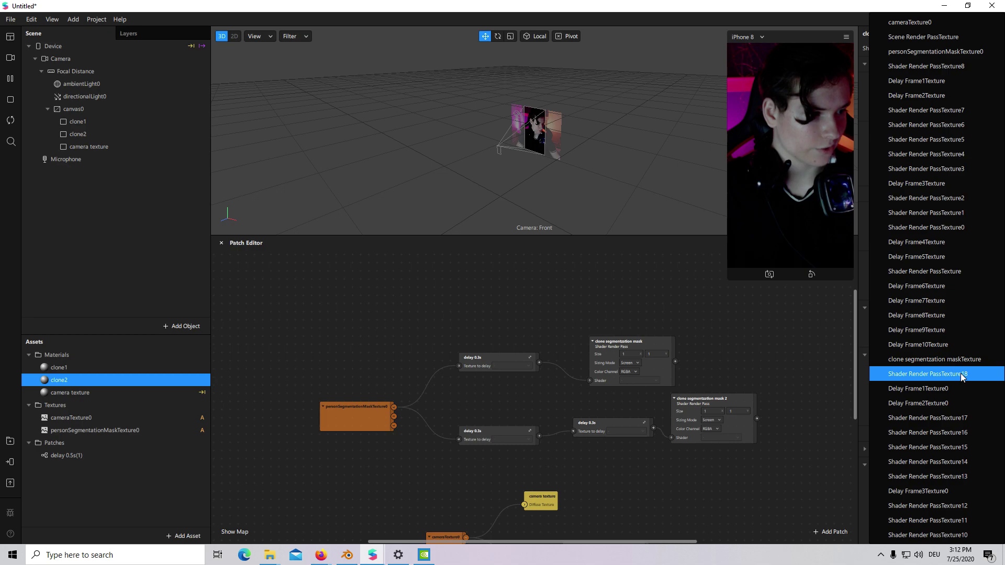
scroll(975, 391, down, 3)
scroll(983, 412, down, 3)
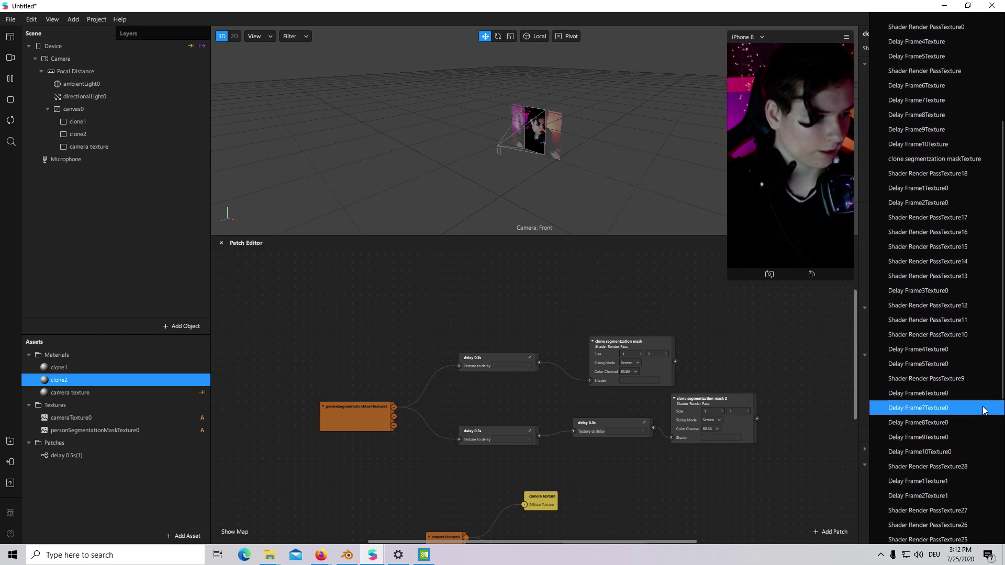
scroll(982, 390, down, 2)
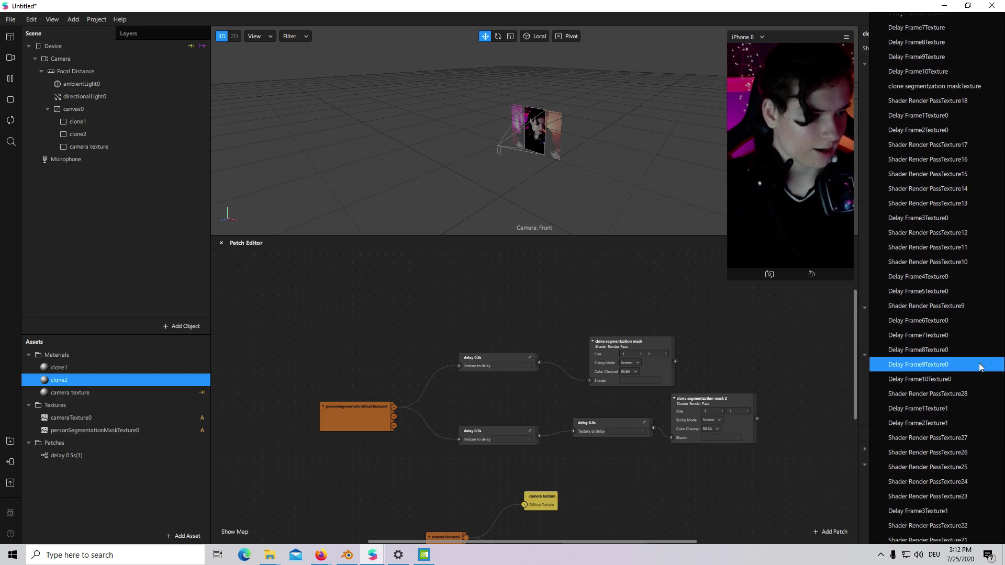
scroll(985, 418, down, 1)
scroll(987, 439, down, 1)
scroll(976, 409, down, 2)
click(956, 504)
drag(659, 377, 668, 319)
drag(500, 356, 508, 297)
Rearrange the delay, clone segmentation mask 2 and cameraTexture0 patches in the graph
drag(511, 432, 495, 408)
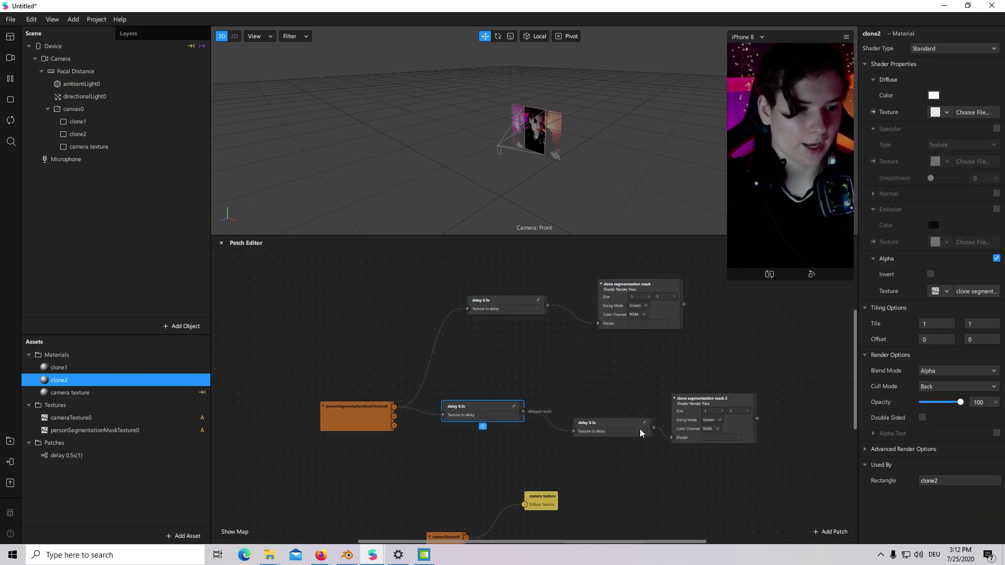
drag(640, 428, 639, 412)
mouse_move(741, 430)
mouse_down()
mouse_move(747, 396)
mouse_move(756, 400)
mouse_up()
click(762, 322)
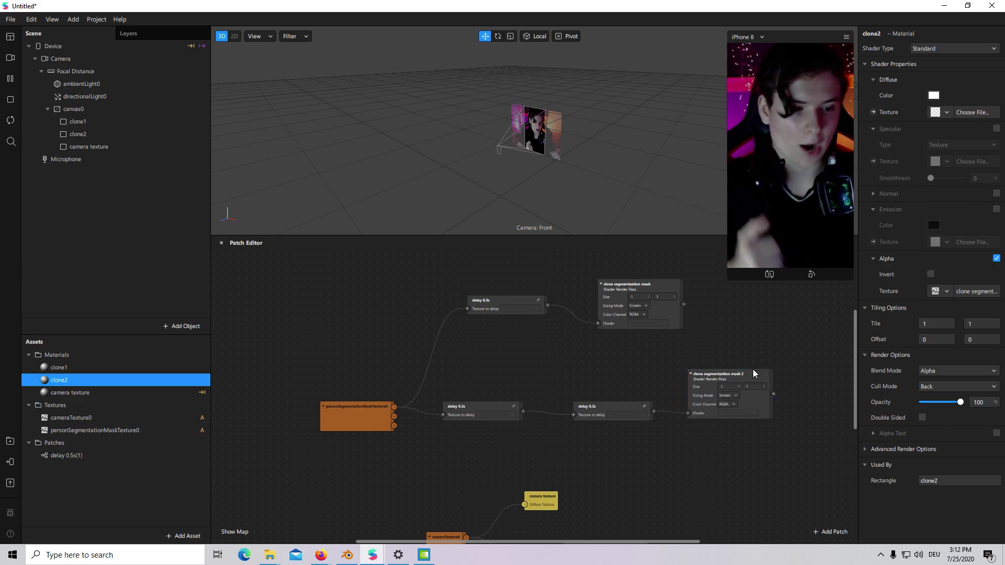
scroll(680, 482, down, 3)
drag(542, 446, 567, 462)
drag(429, 502, 355, 486)
scroll(658, 496, down, 9)
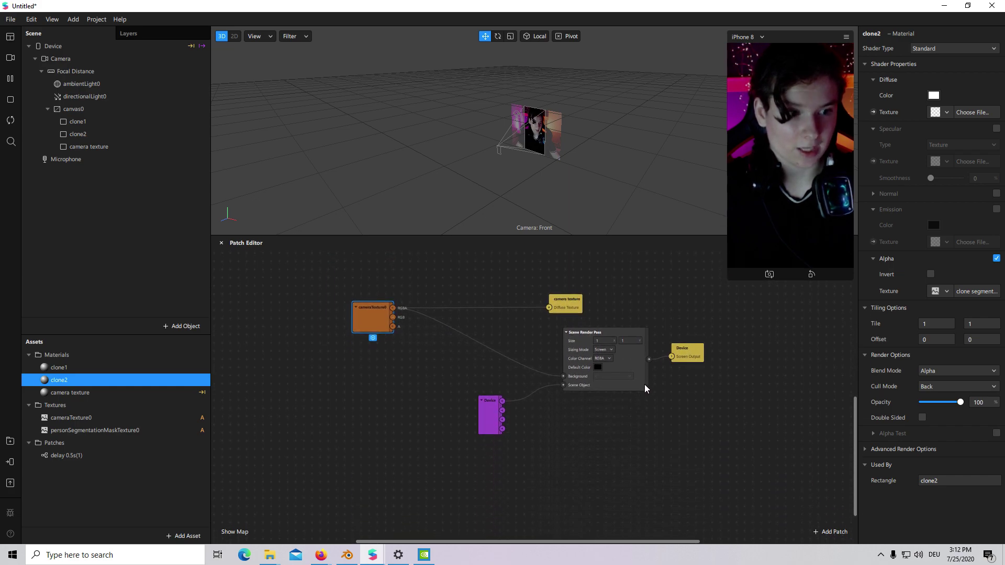
drag(642, 383, 633, 403)
drag(565, 291, 606, 299)
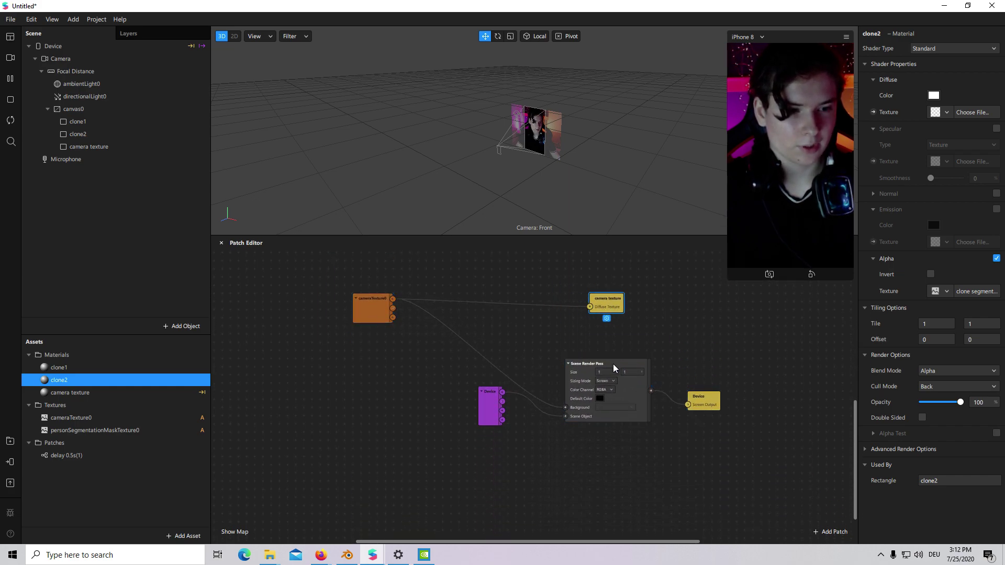
scroll(604, 394, up, 12)
Duplicate the three delay 0.3s patches and feed cameraTexture0's RGBA into the copies
drag(460, 276, 812, 531)
key(ctrl+d)
scroll(298, 411, down, 4)
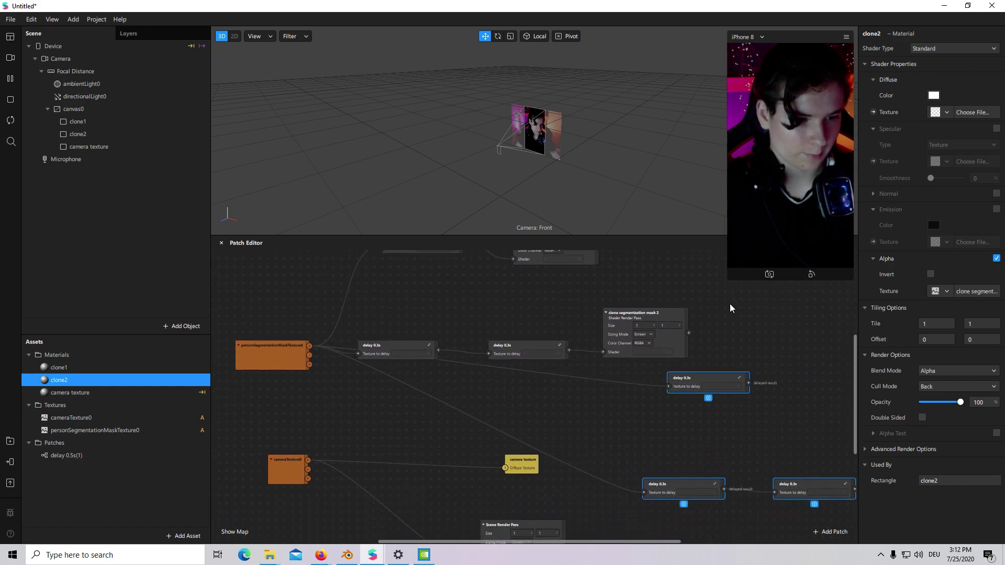
drag(309, 411, 669, 338)
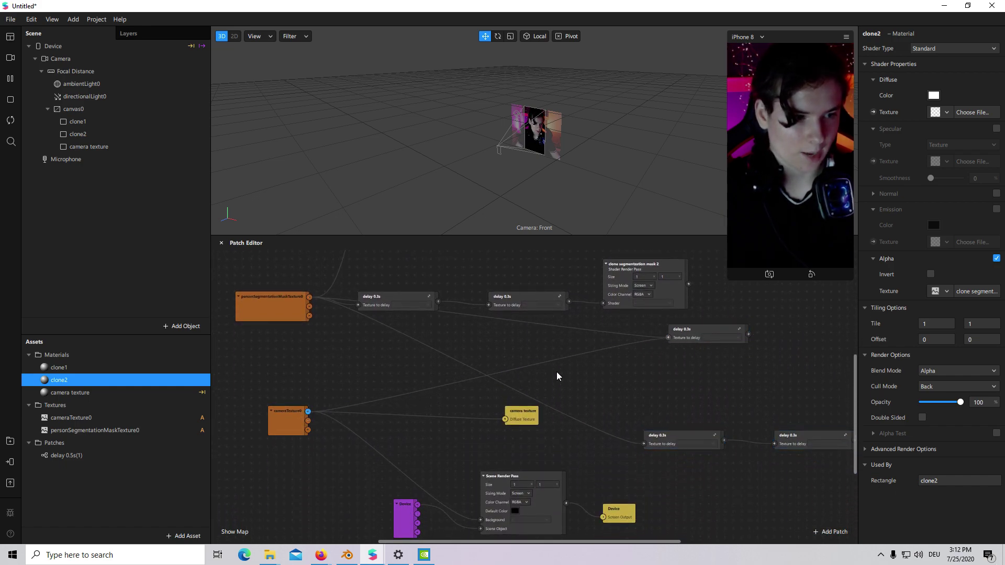
drag(309, 411, 645, 445)
drag(515, 419, 268, 353)
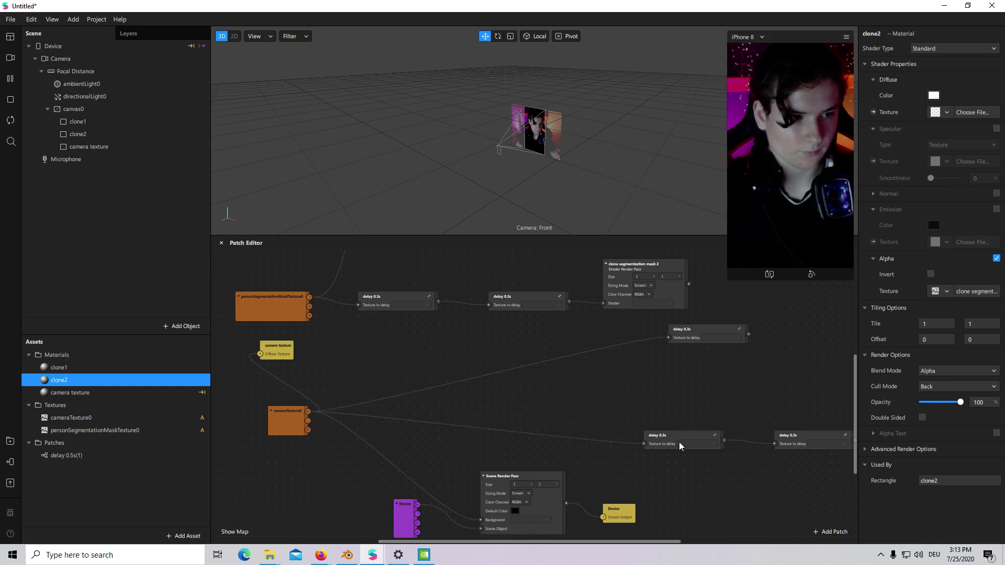
Ungroup each delay 0.3s patch to inspect its contents, undoing every ungroup
scroll(738, 436, up, 3)
scroll(739, 439, down, 1)
right_click(690, 389)
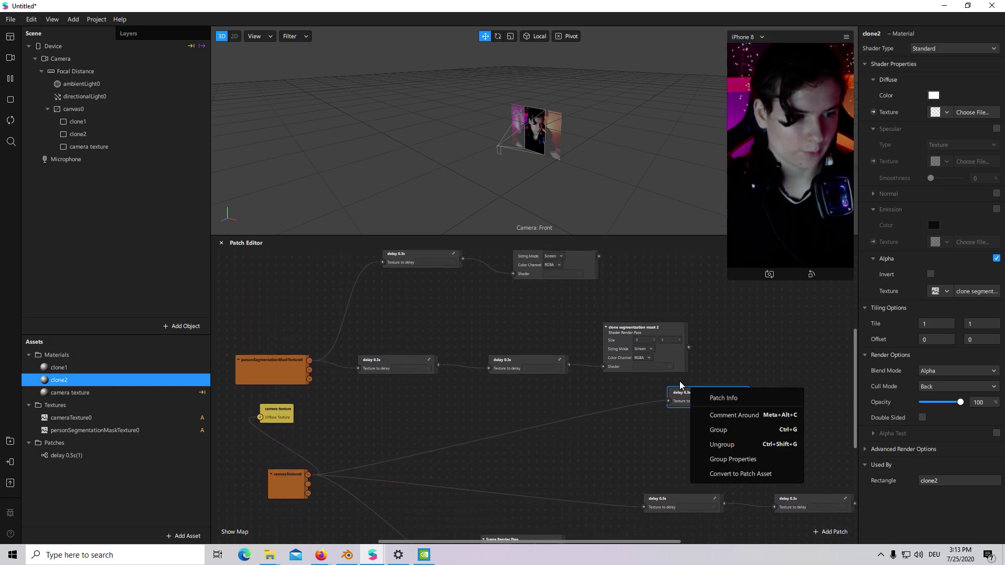
click(786, 445)
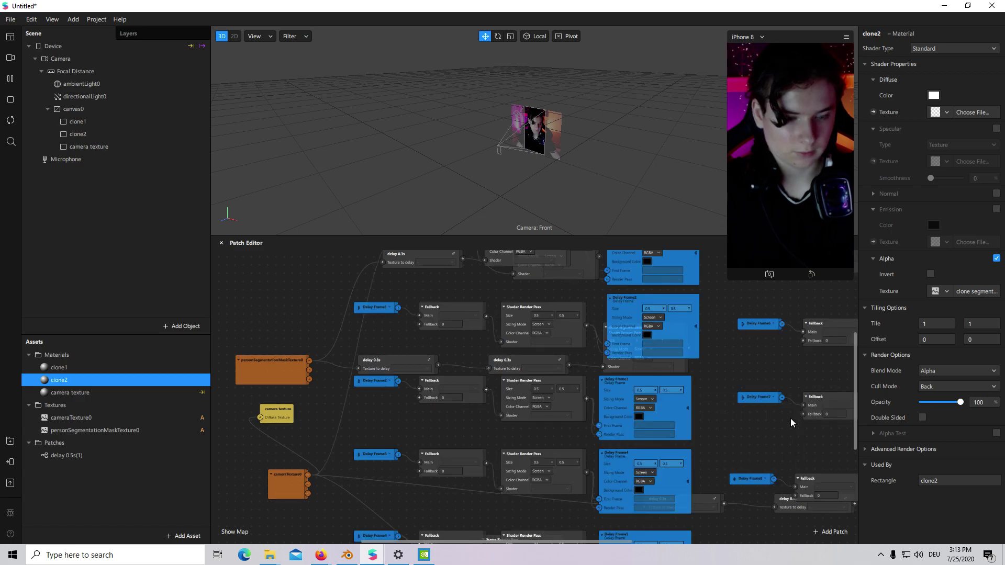
key(ctrl+z)
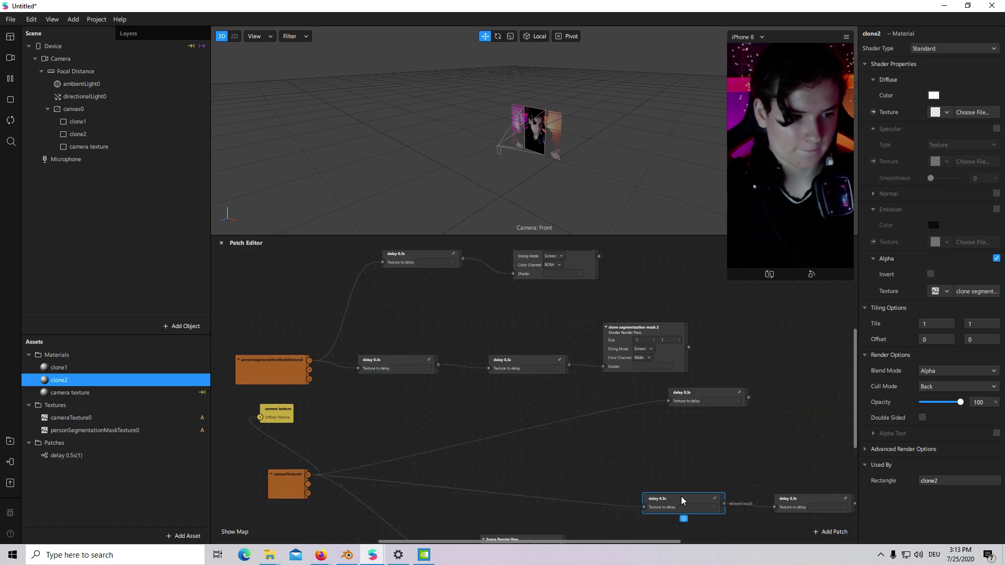
right_click(679, 498)
key(Return)
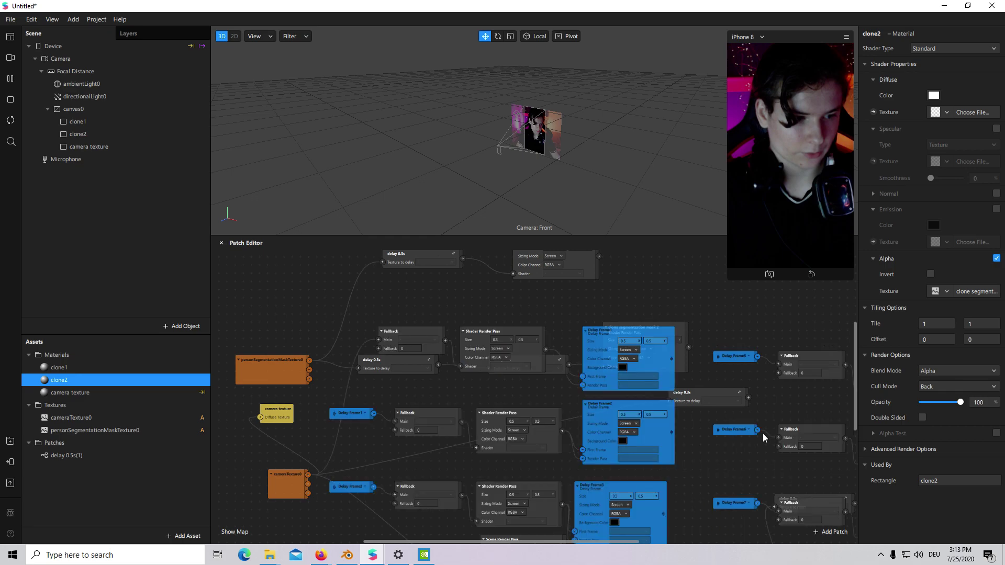
key(ctrl+z)
right_click(797, 498)
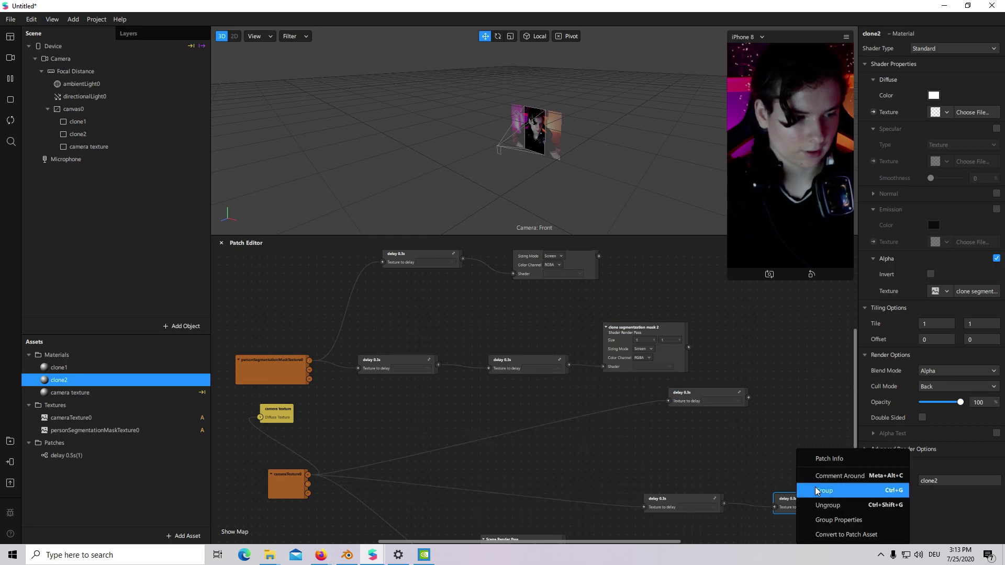
key(Return)
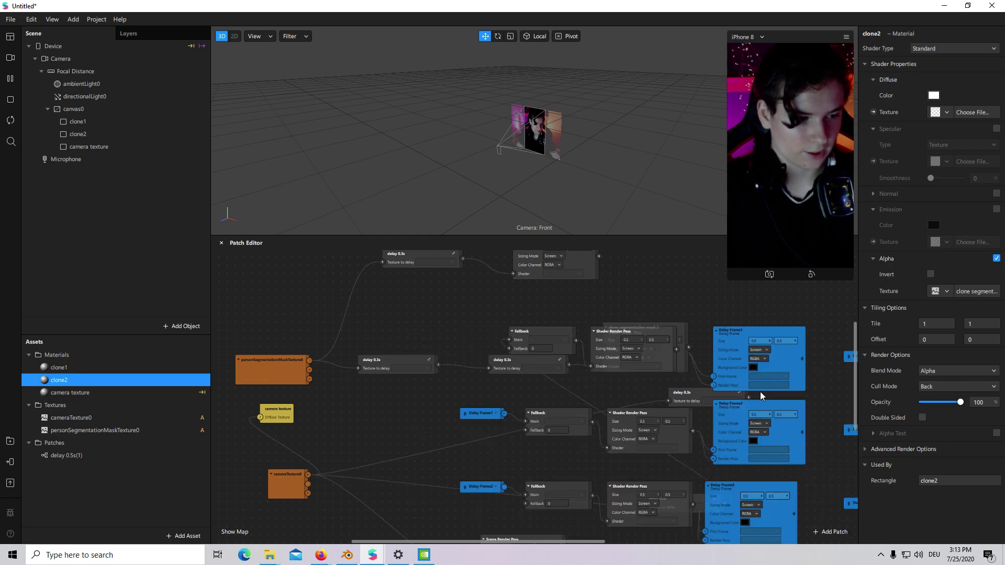
key(ctrl+z)
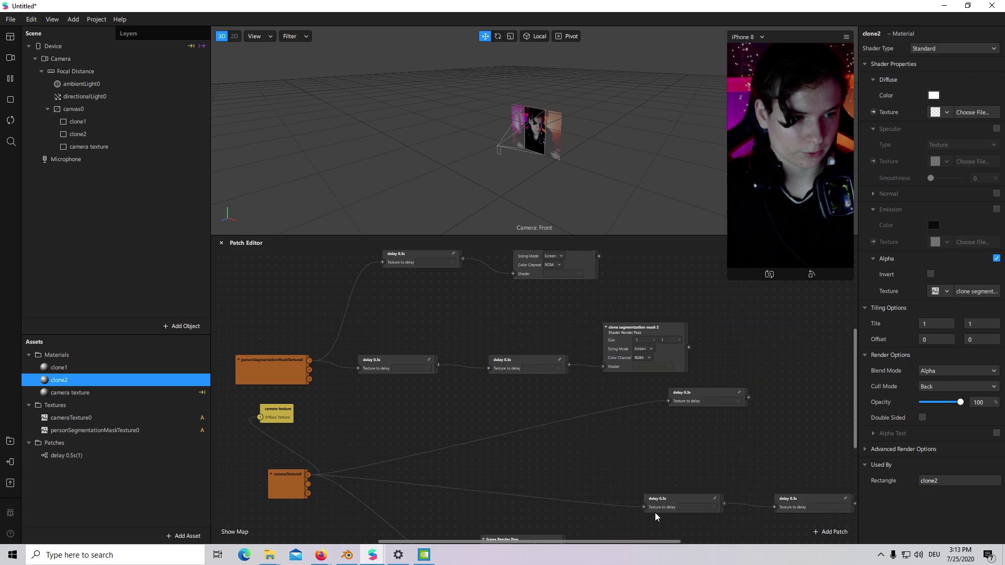
drag(559, 543, 638, 541)
Create clone1's Diffuse Texture patch and connect the single delayed camera feed to it
scroll(673, 388, down, 5)
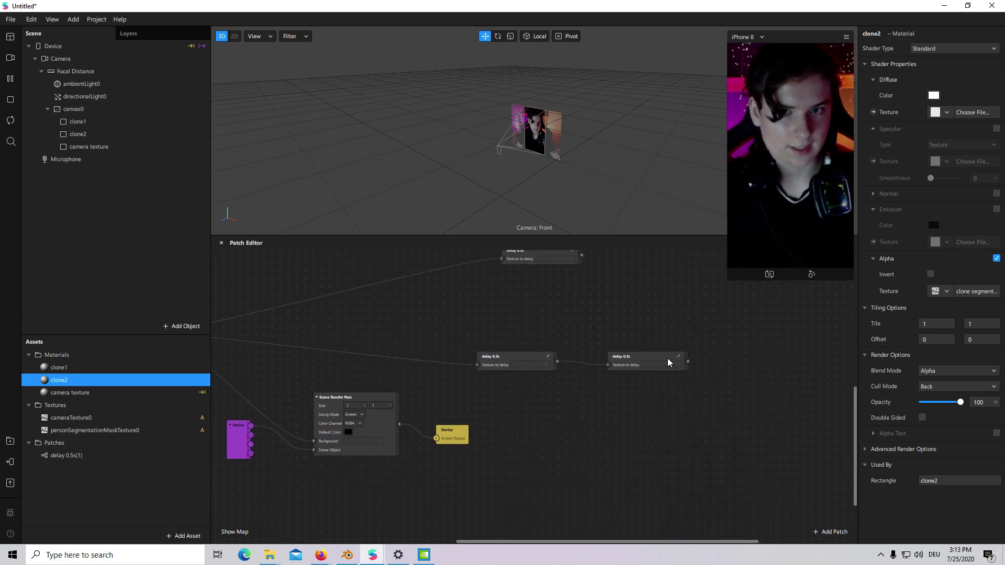
click(91, 368)
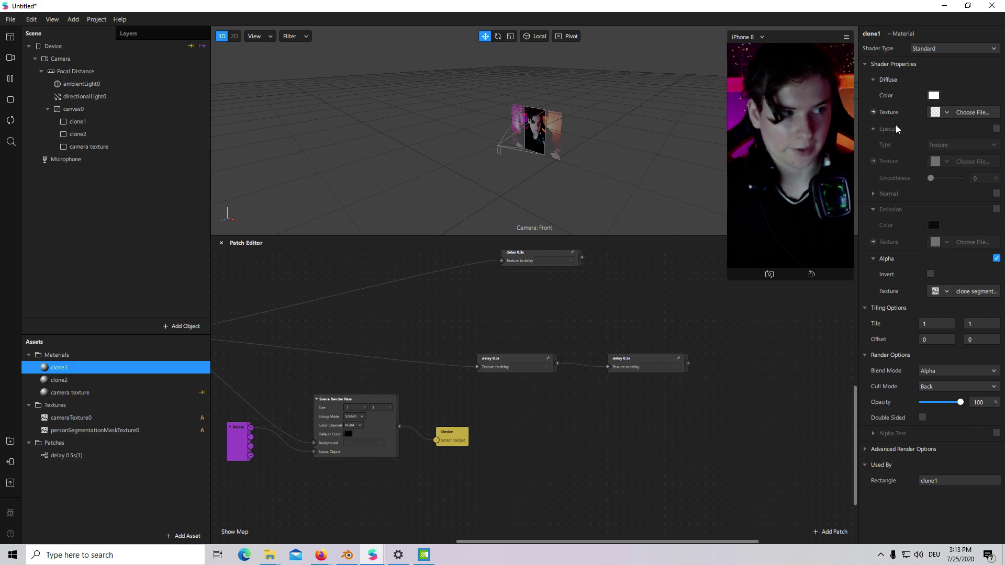
click(873, 112)
scroll(551, 491, up, 5)
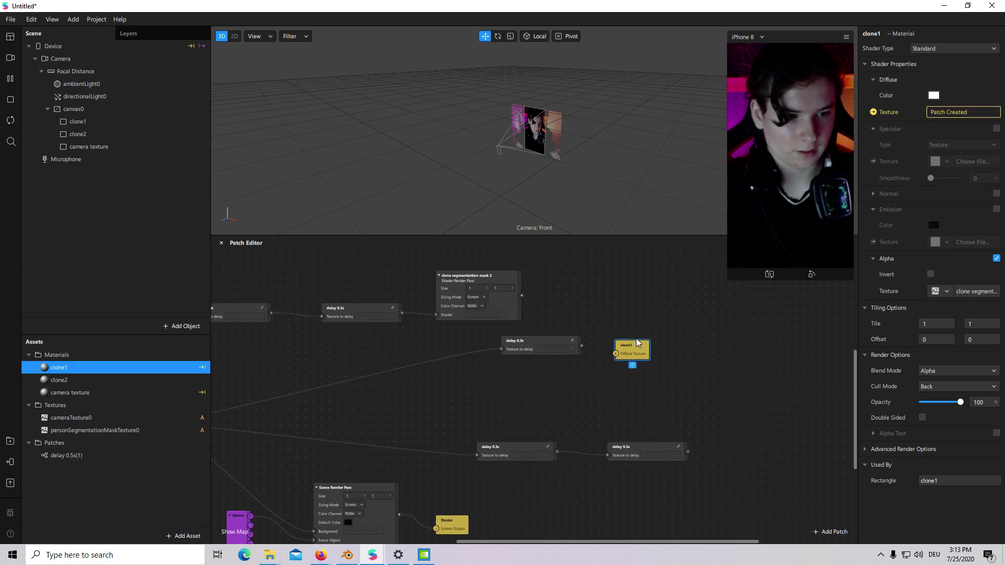
drag(582, 346, 616, 356)
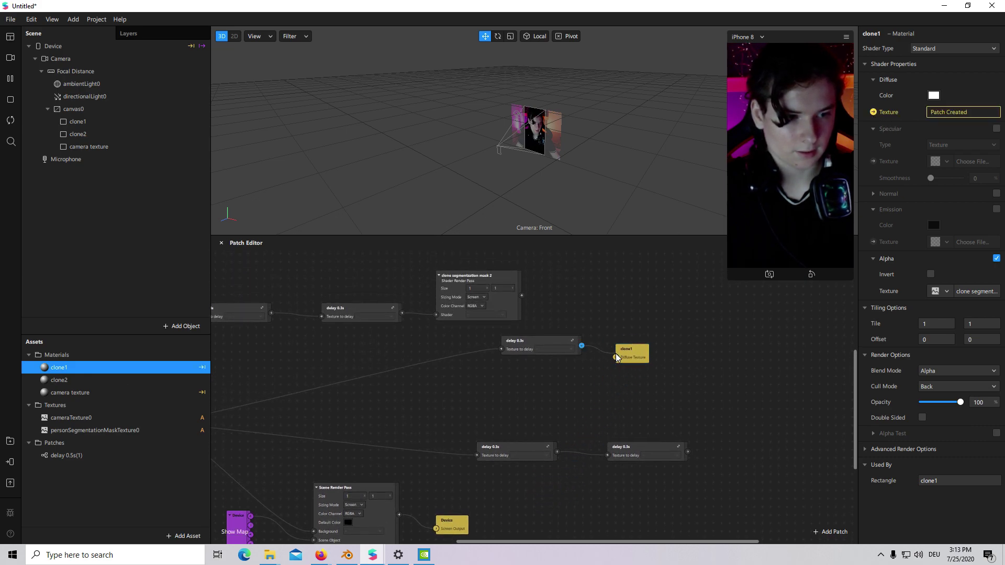
Create clone2's Diffuse Texture patch, wire in the twice-delayed camera feed, and tidy the patches
click(152, 381)
click(873, 112)
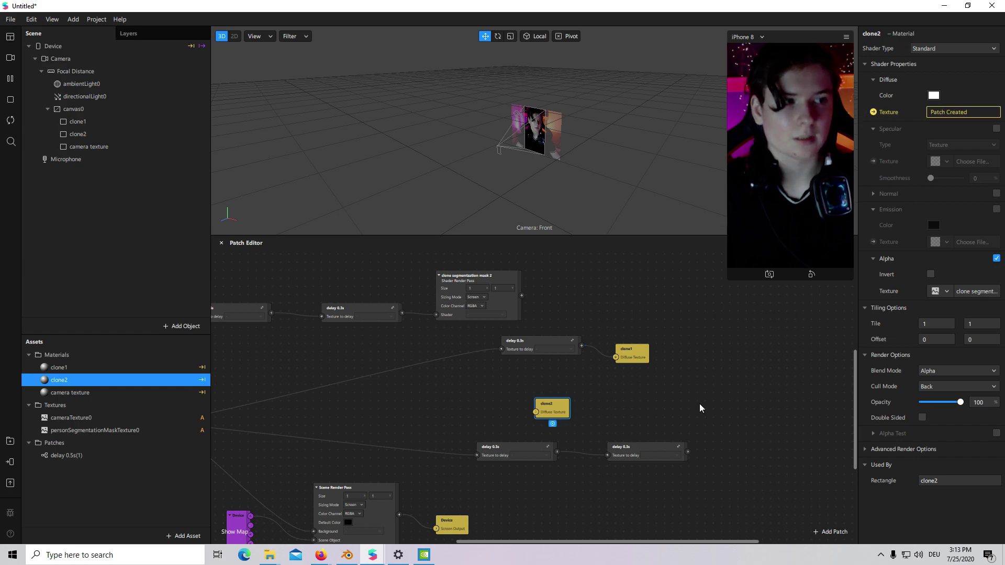
drag(753, 448, 746, 455)
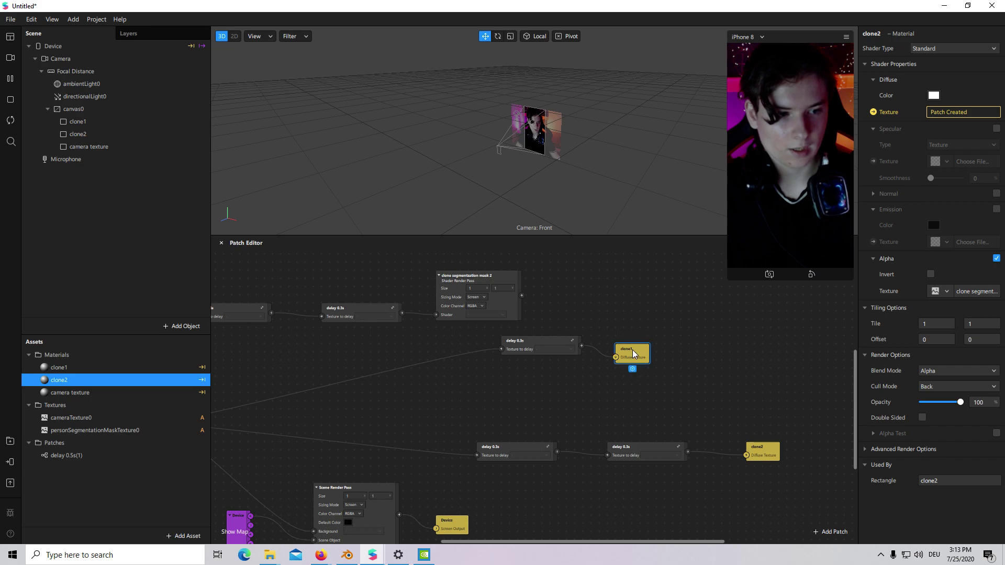
drag(646, 350, 709, 334)
drag(539, 343, 589, 343)
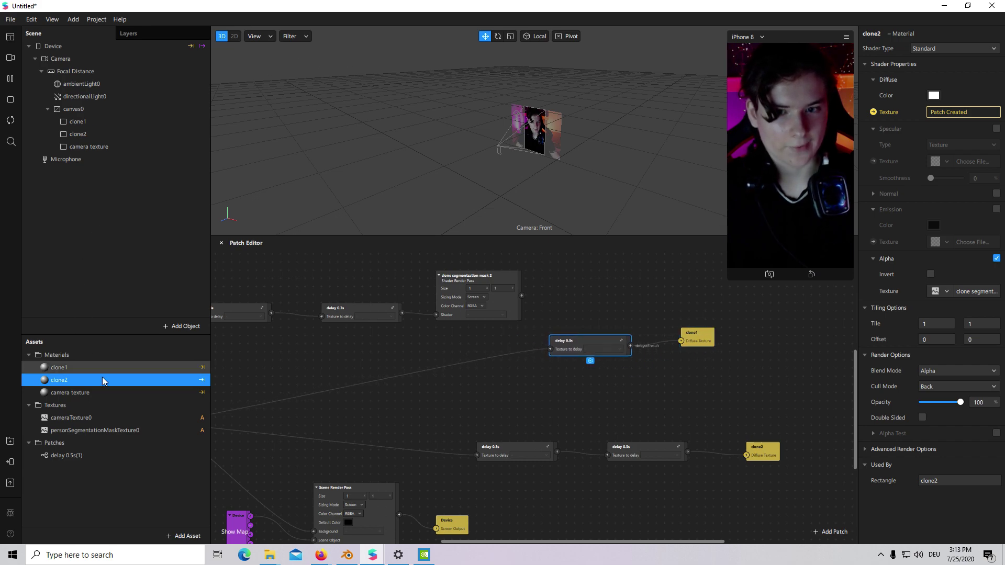
Enable Alpha on the camera texture material with personSegmentationMaskTexture0 as the alpha texture
click(97, 394)
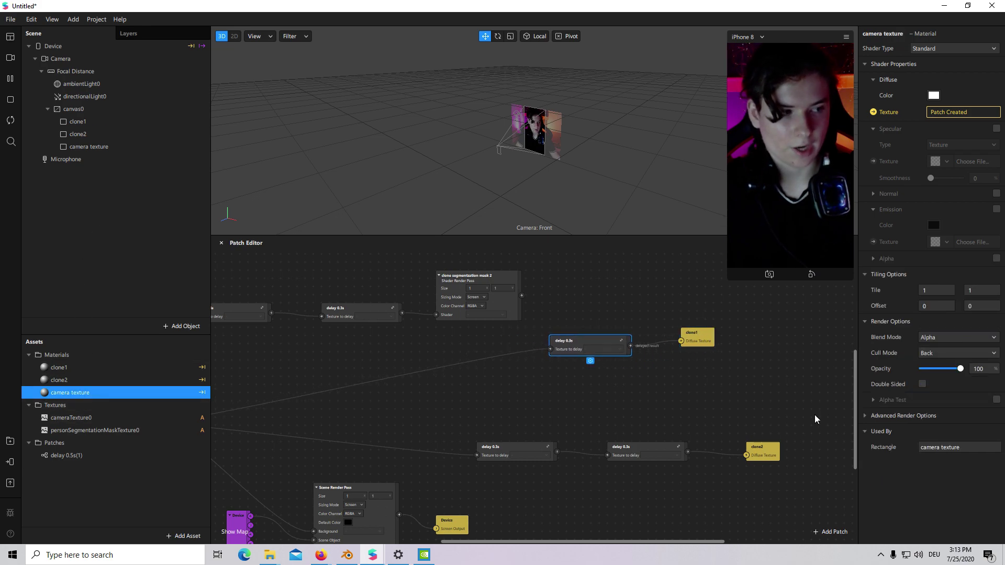
click(996, 258)
click(943, 291)
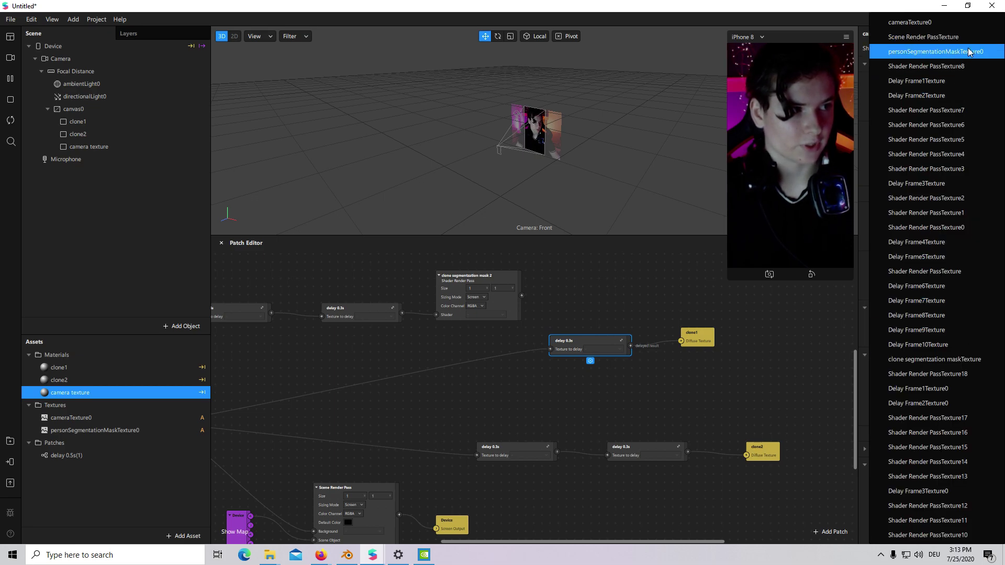
click(935, 52)
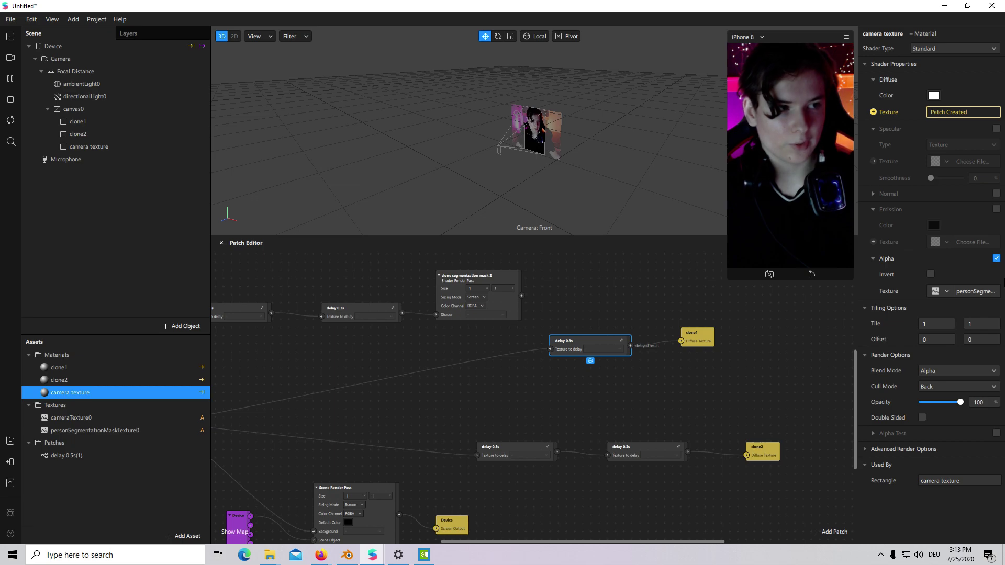